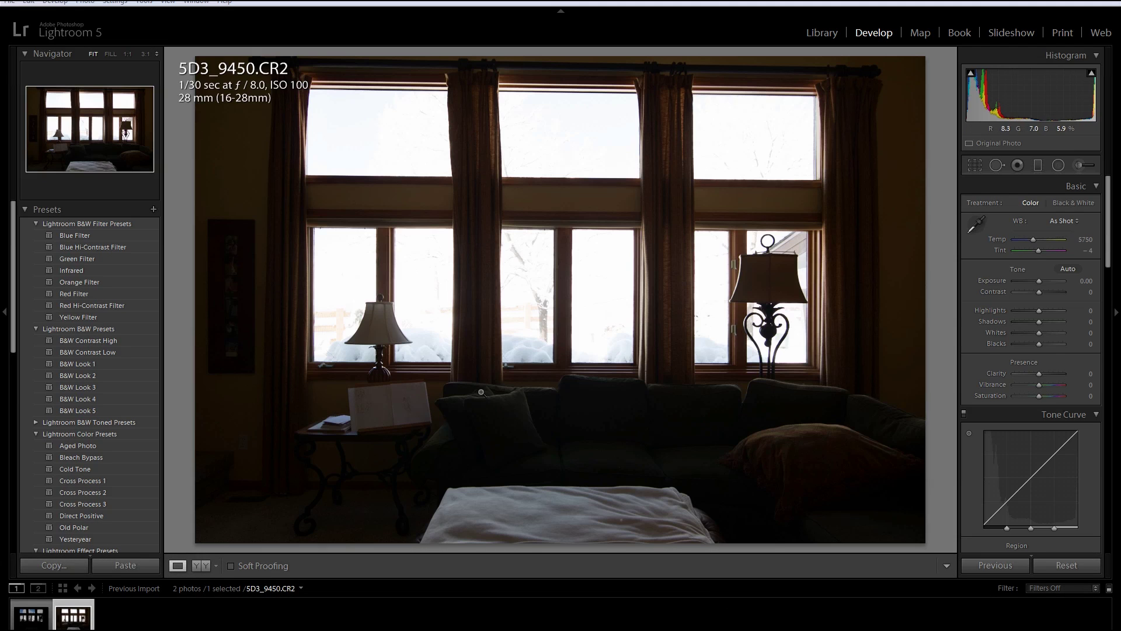
Compare the two exposures 5D3_9447.CR2 and 5D3_9450.CR2 by alternating between them.
click(18, 619)
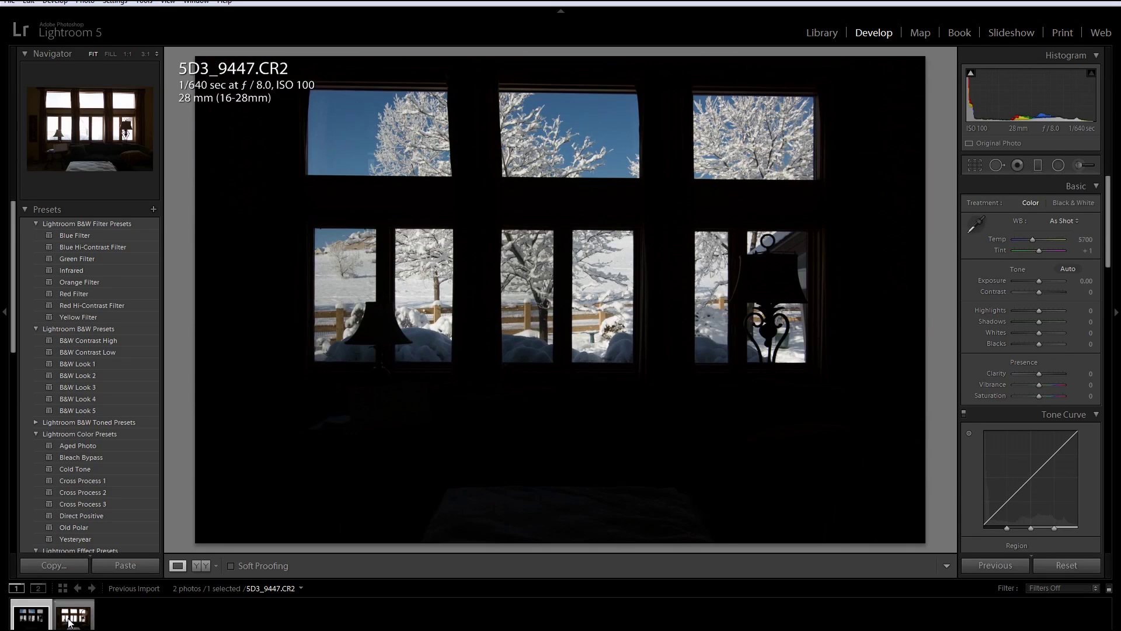
key(Right)
click(32, 618)
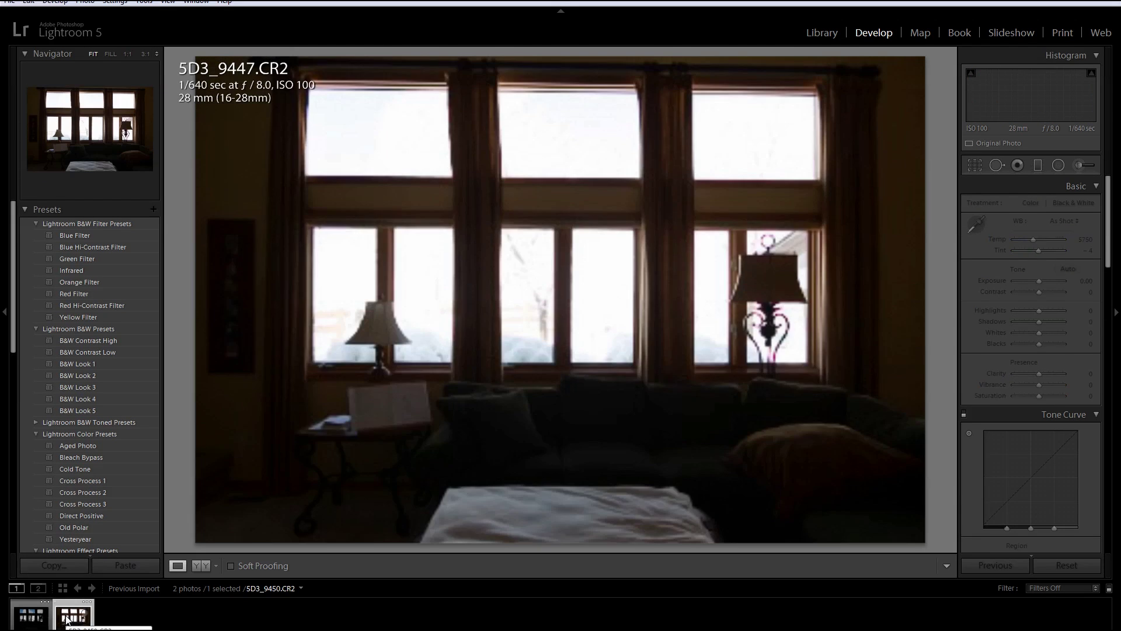
click(66, 618)
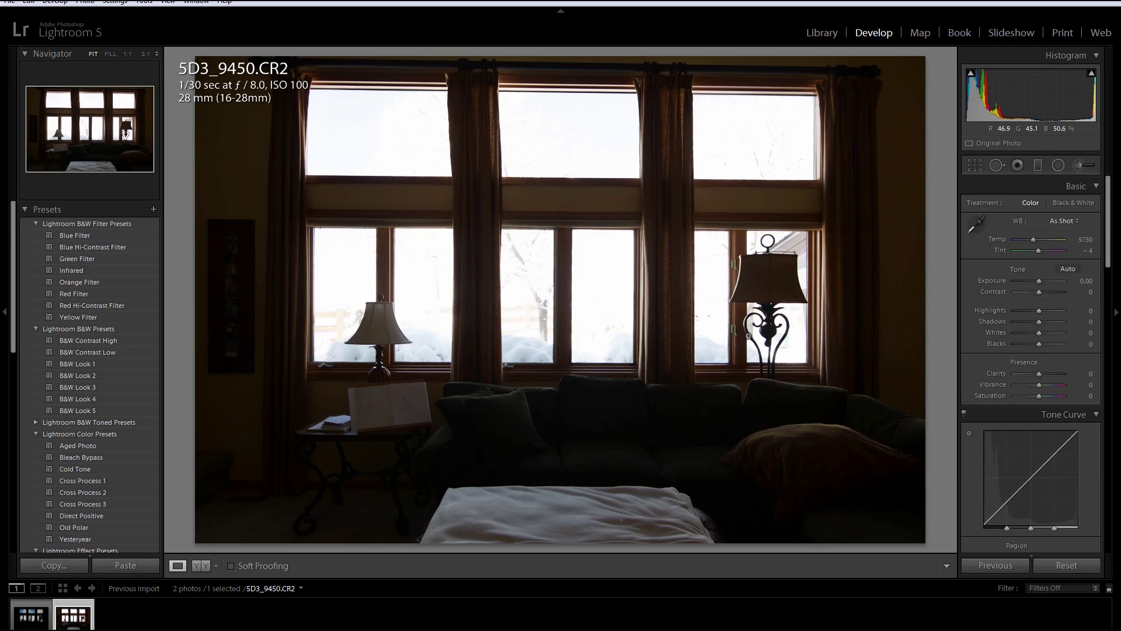
click(32, 619)
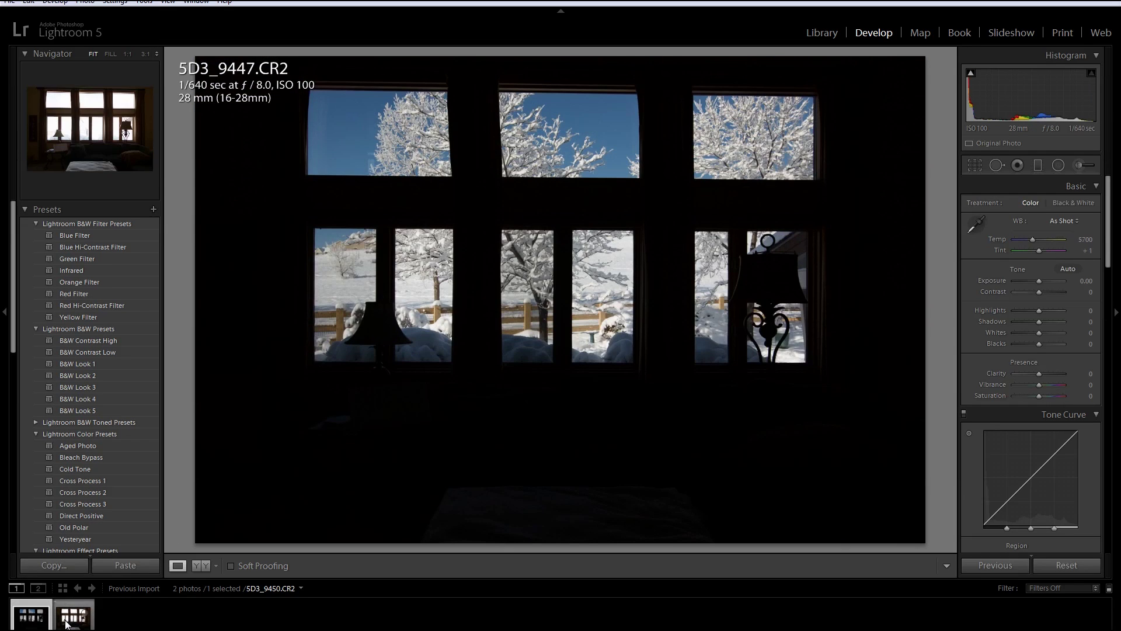
click(66, 618)
click(26, 625)
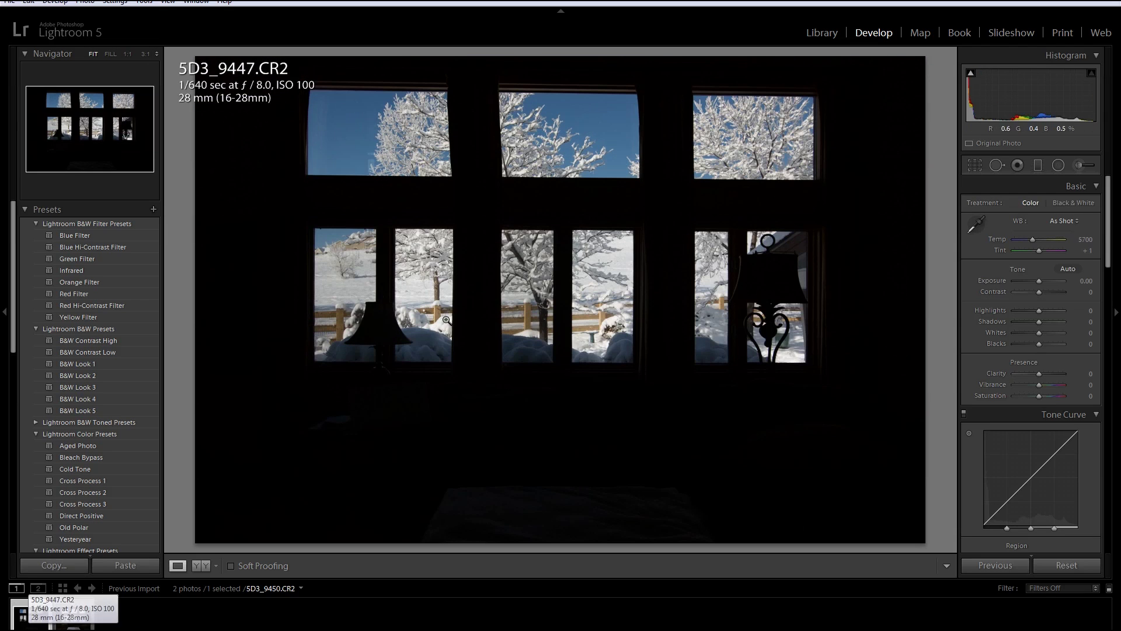
click(76, 623)
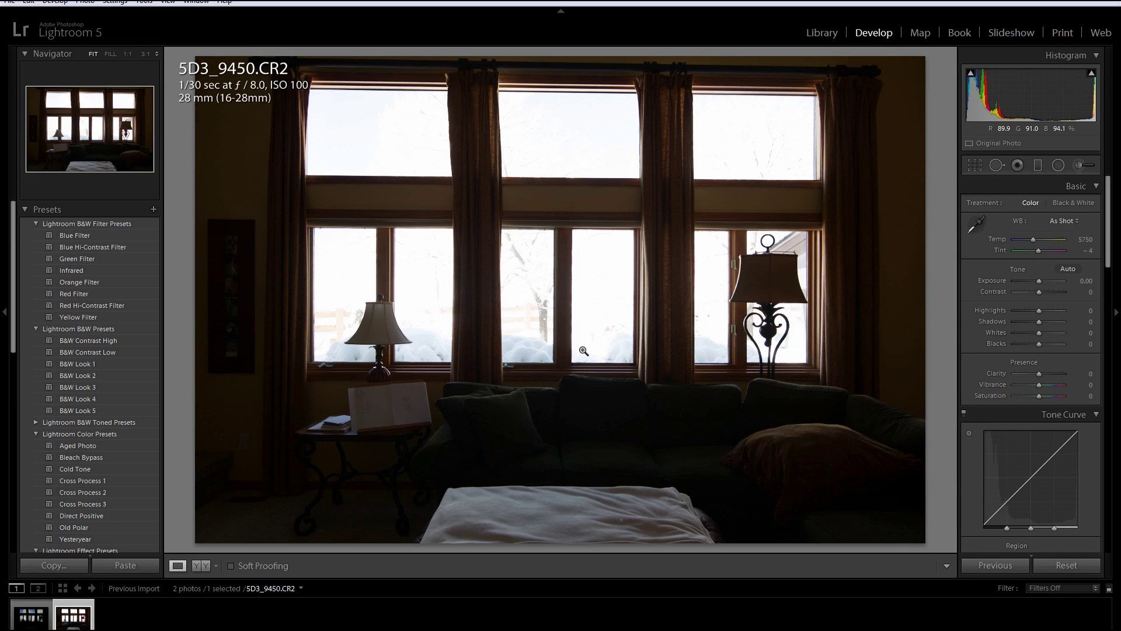
click(30, 615)
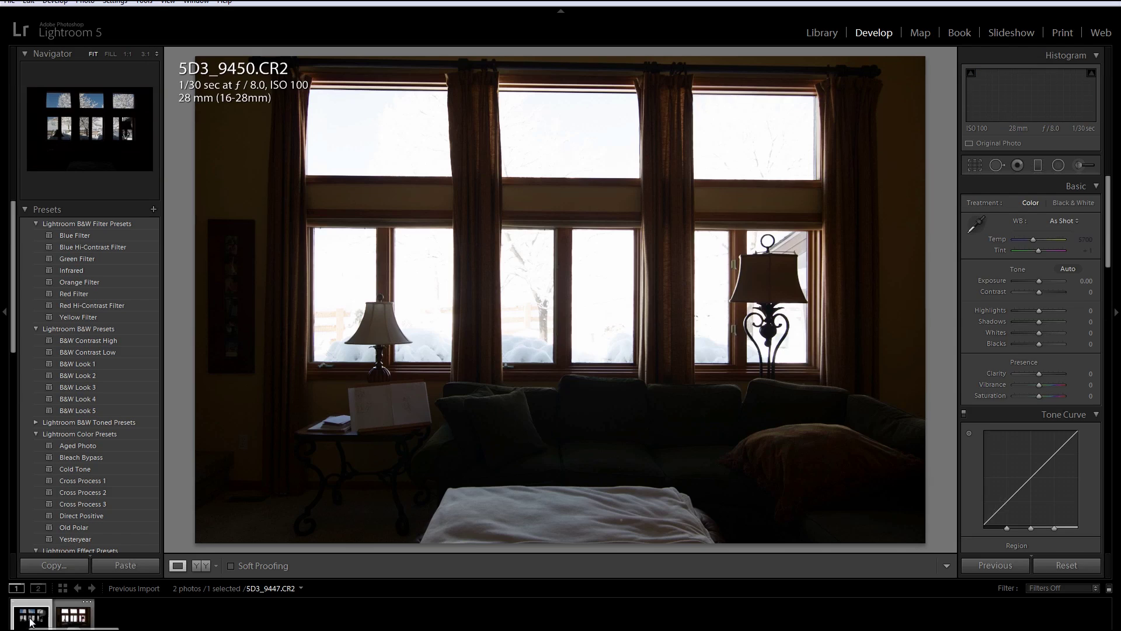
click(83, 625)
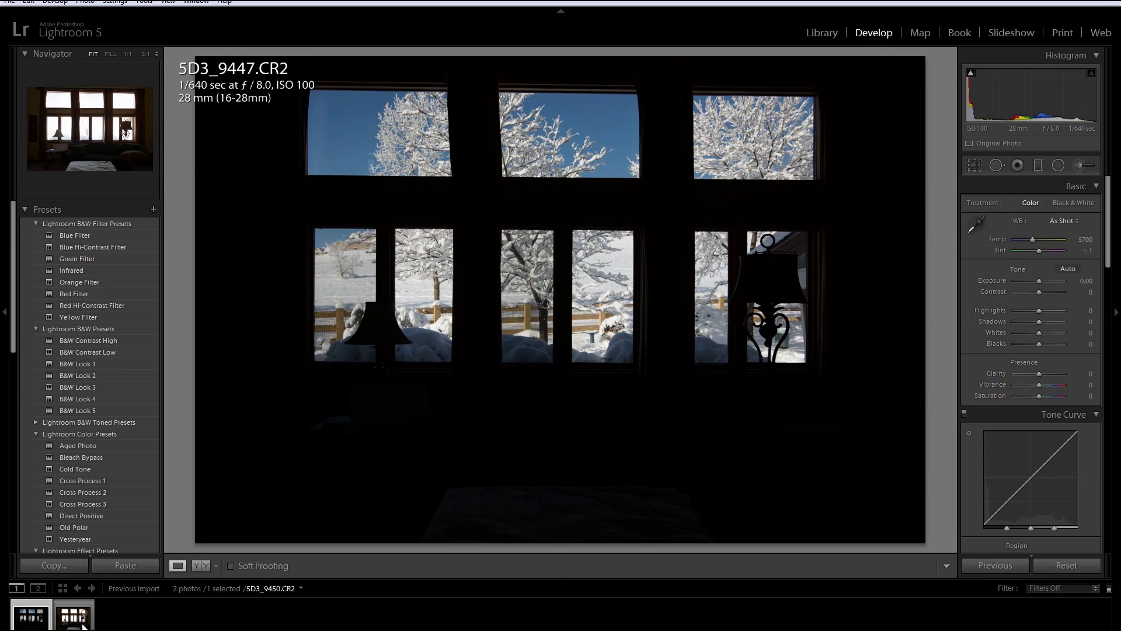
Select both photos together and make 5D3_9450.CR2 the active photo.
key(ctrl+a)
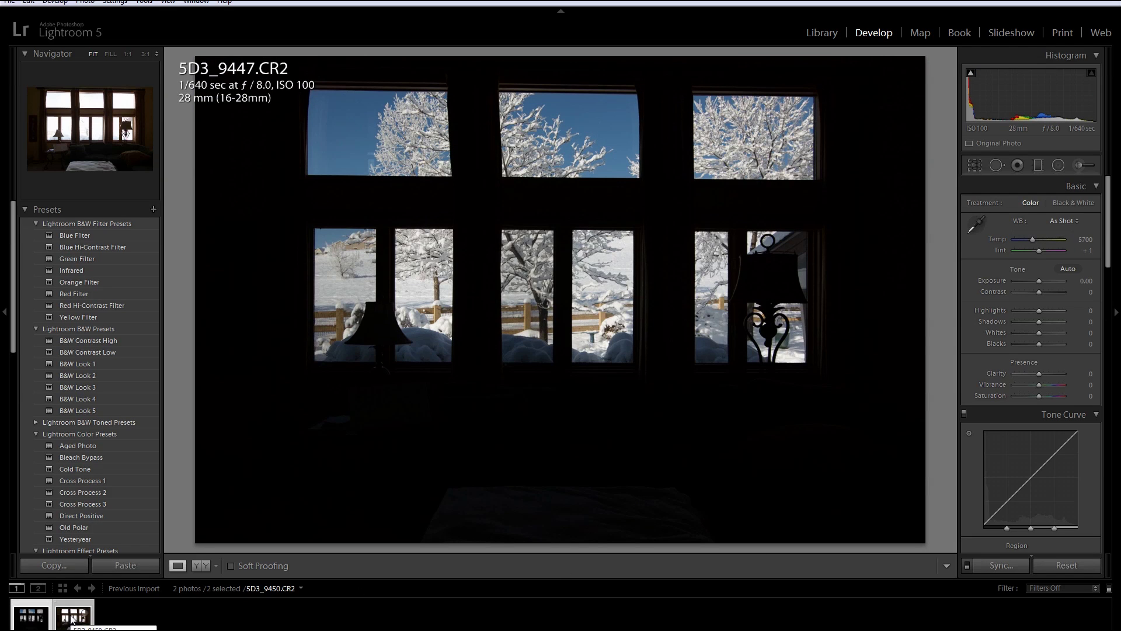
right_click(72, 620)
mouse_move(122, 362)
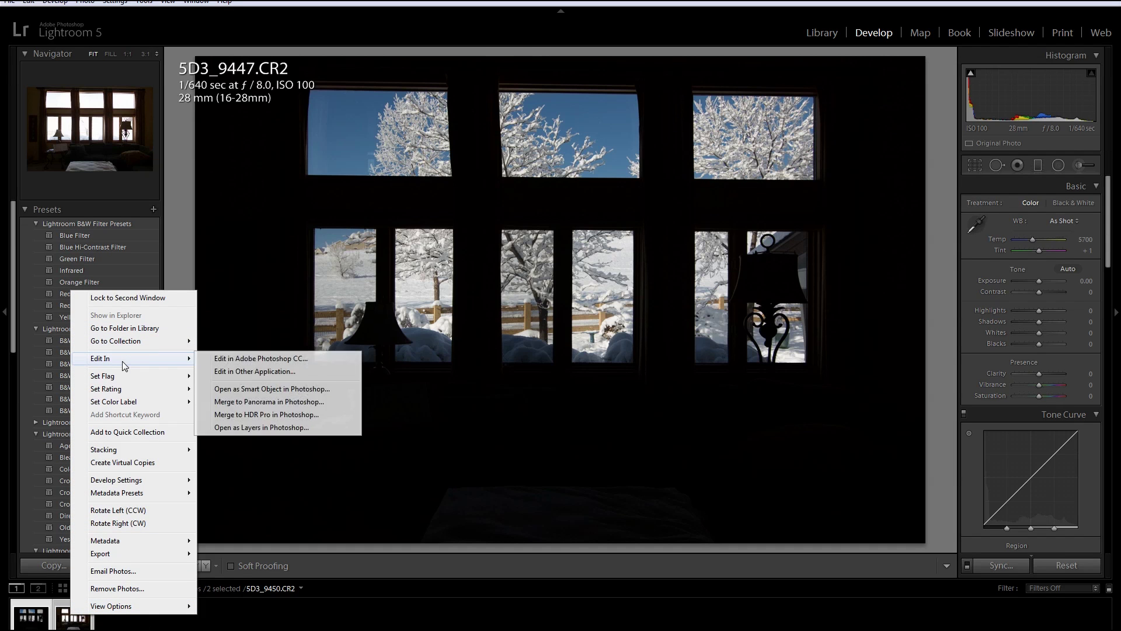
click(117, 589)
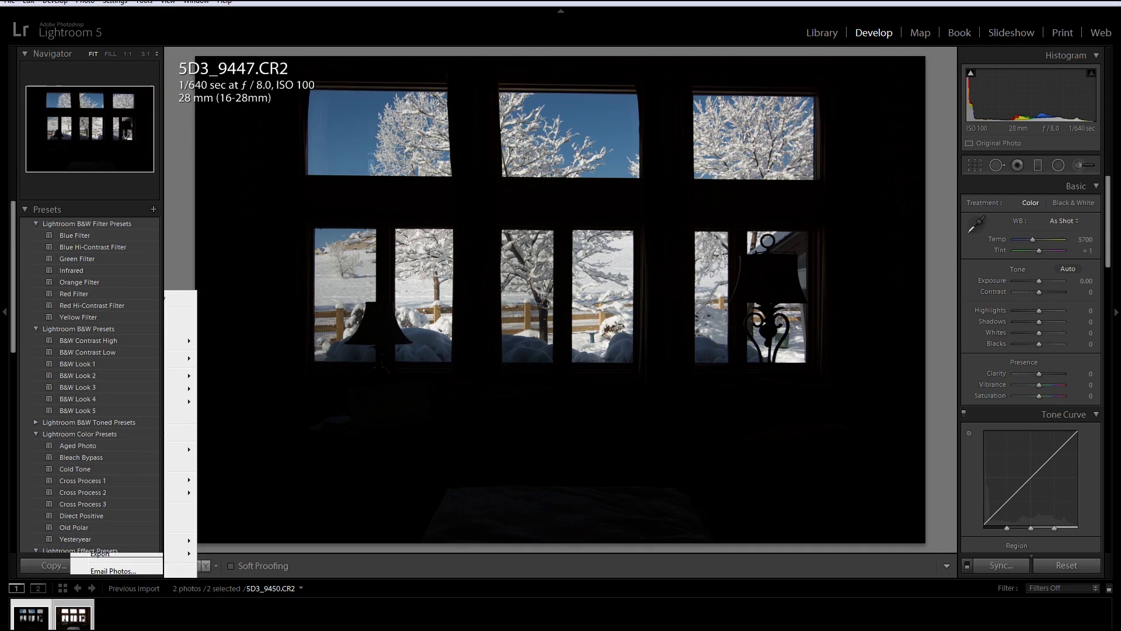
click(38, 618)
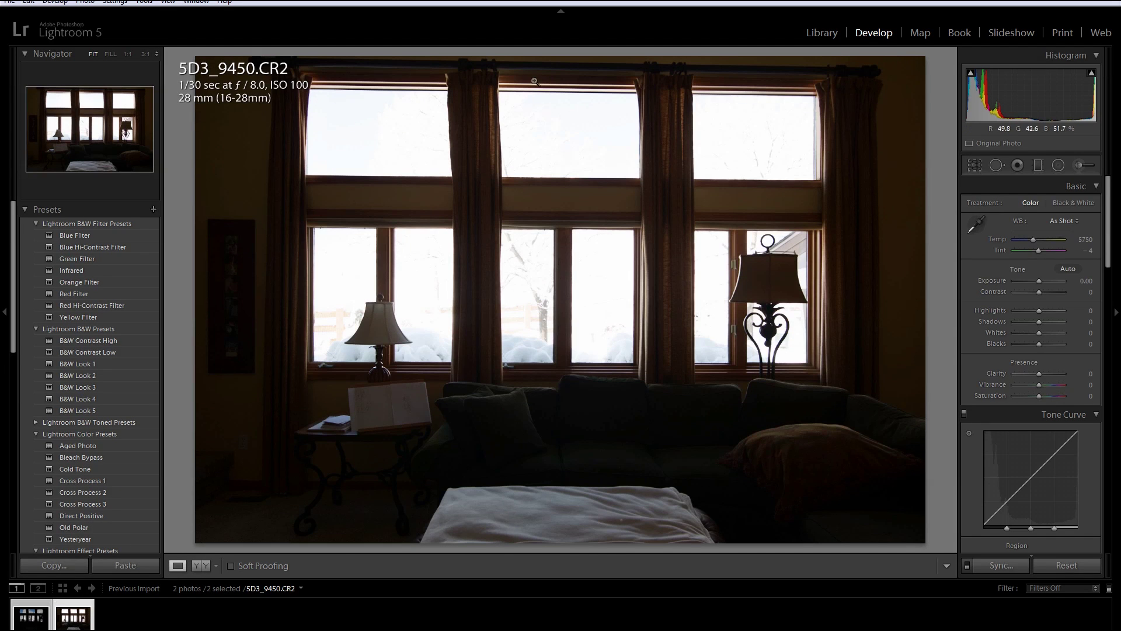
Try to recover the overexposed upper middle window of 5D3_9450.CR2 by setting Highlights to -100.
click(594, 181)
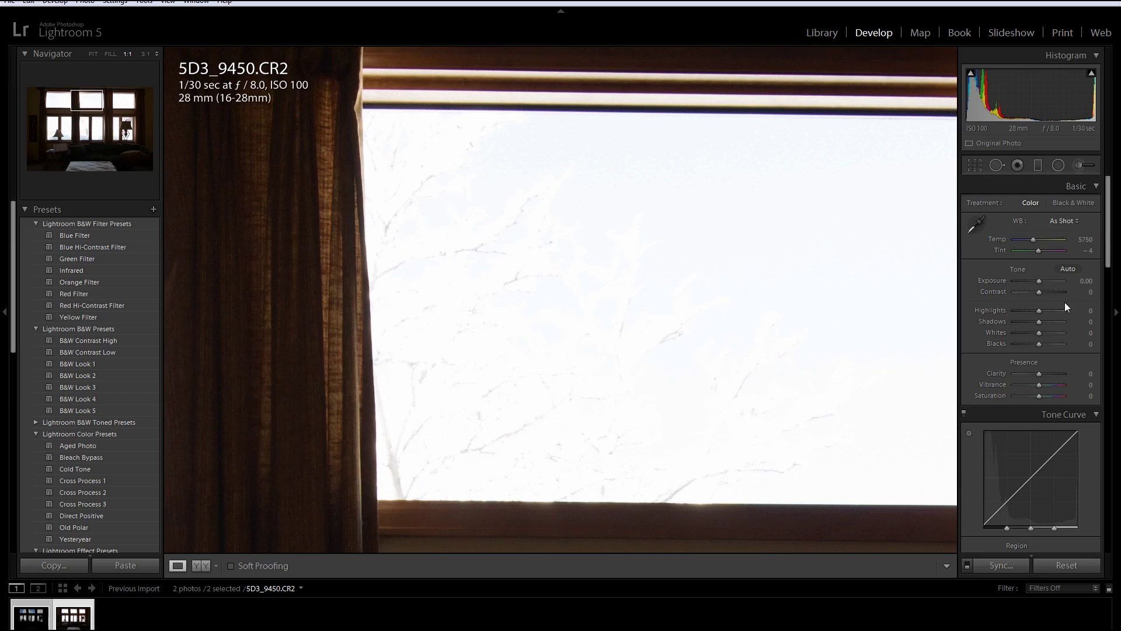
drag(1039, 313, 1018, 313)
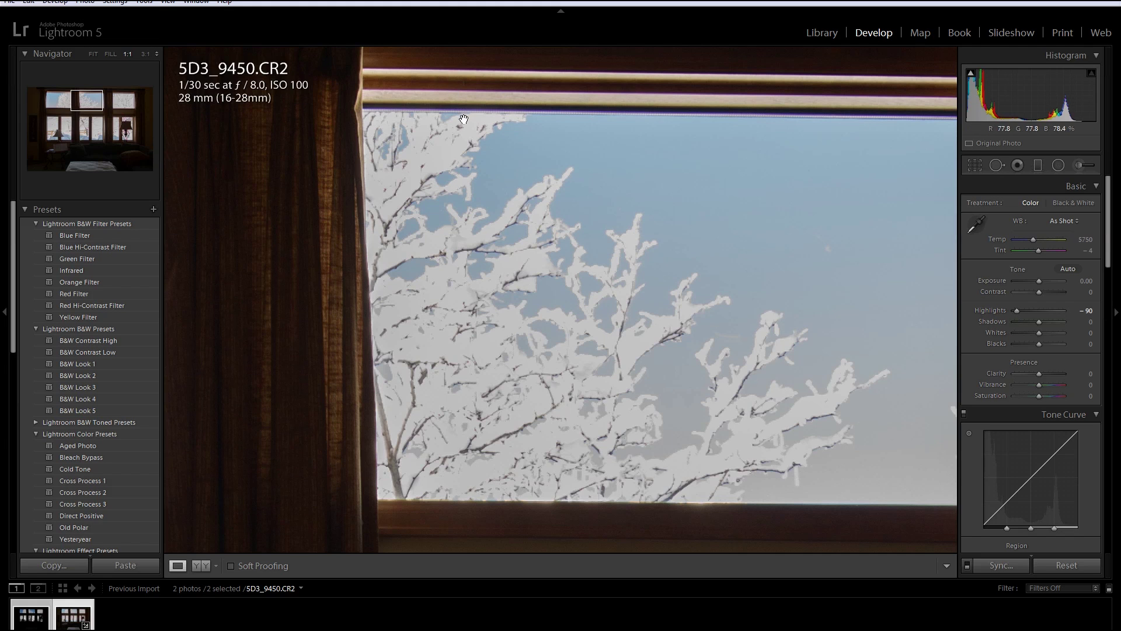
drag(1018, 311, 952, 310)
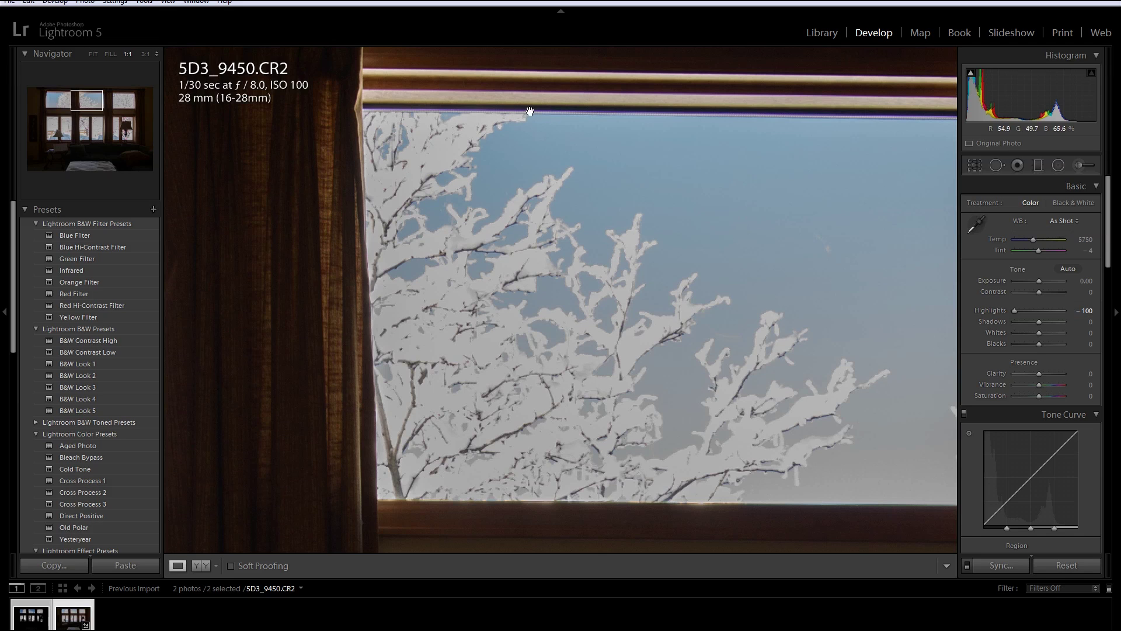
Try the purple Defringe amount on the window edges, and reset all develop settings of 5D3_9450.CR2.
drag(1114, 209, 1113, 418)
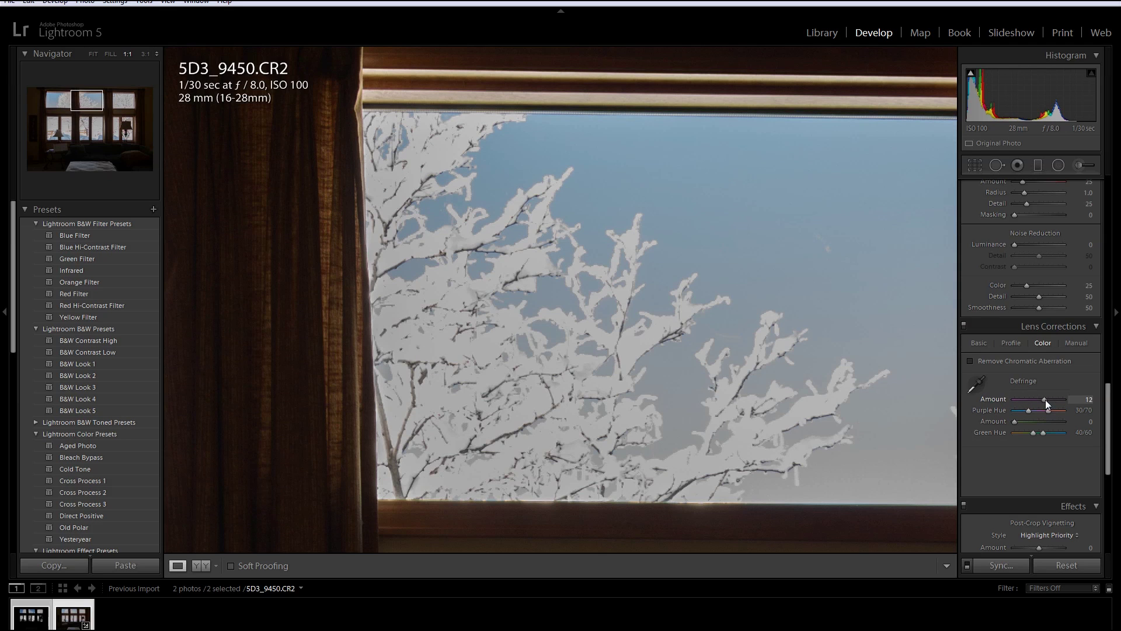
drag(1047, 399, 948, 401)
click(1067, 565)
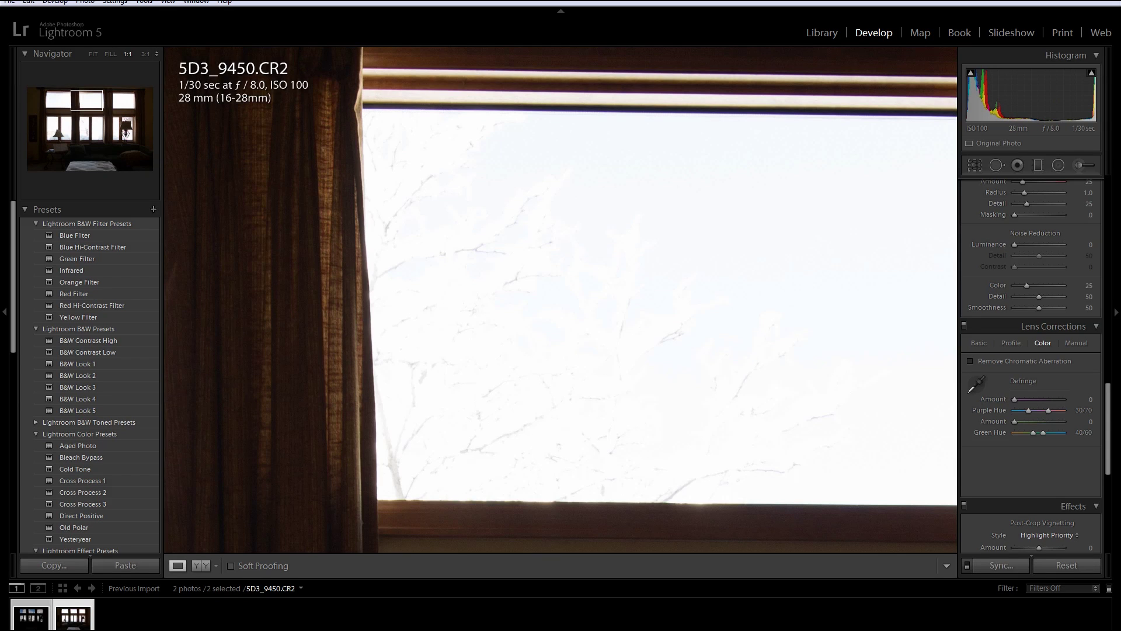
Open both photos as layers in Photoshop and move the 5D3_9450.CR2 layer above 5D3_9447.CR2.
right_click(67, 625)
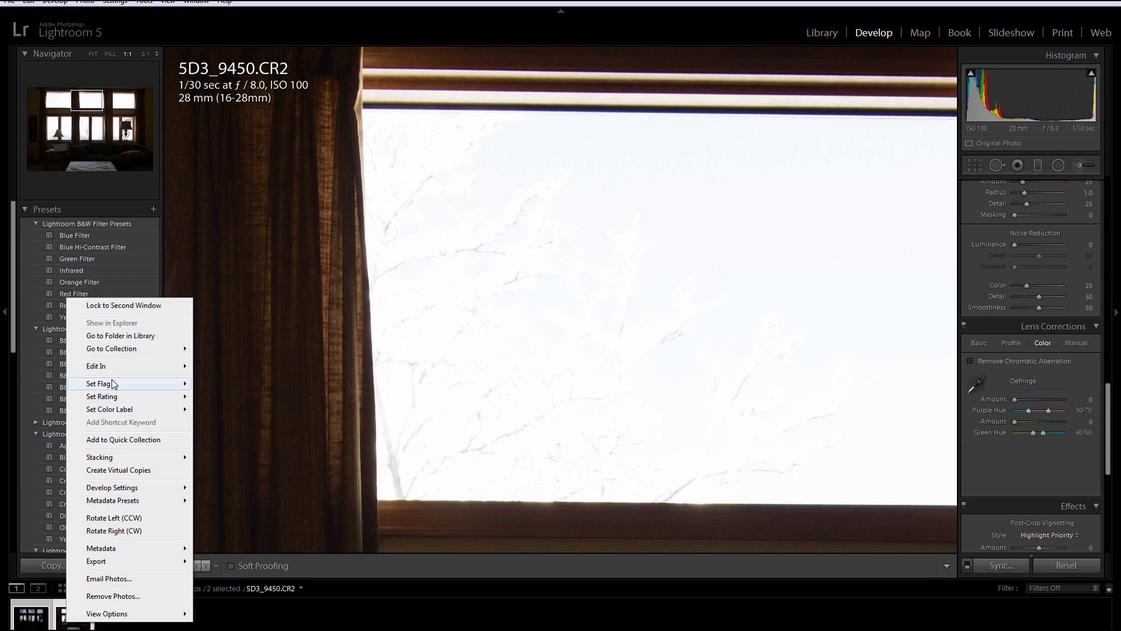
mouse_move(113, 372)
click(257, 435)
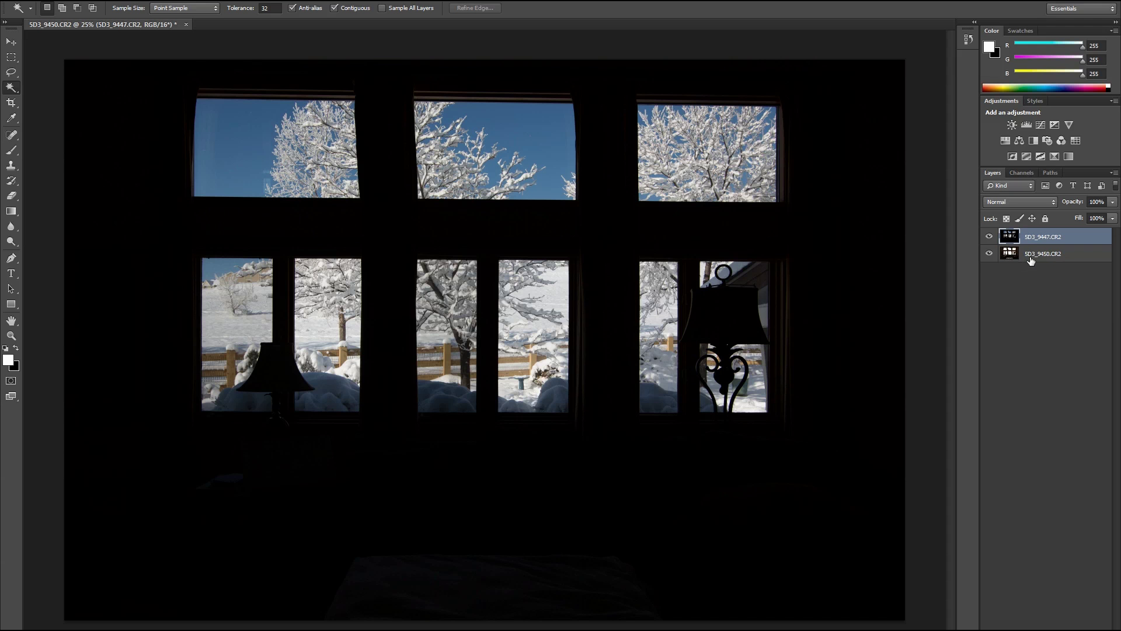
click(1042, 257)
drag(1044, 257, 1046, 237)
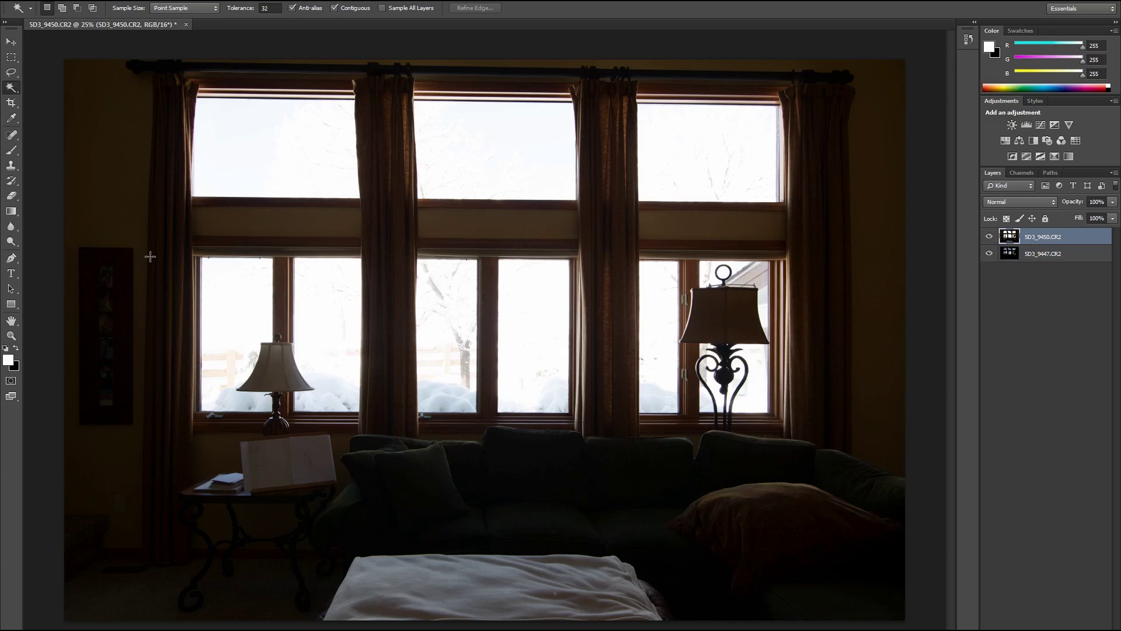
Select the overexposed glass of the upper-left window on the 5D3_9450.CR2 layer with the Magic Wand at tolerance 32.
key(ctrl+plus)
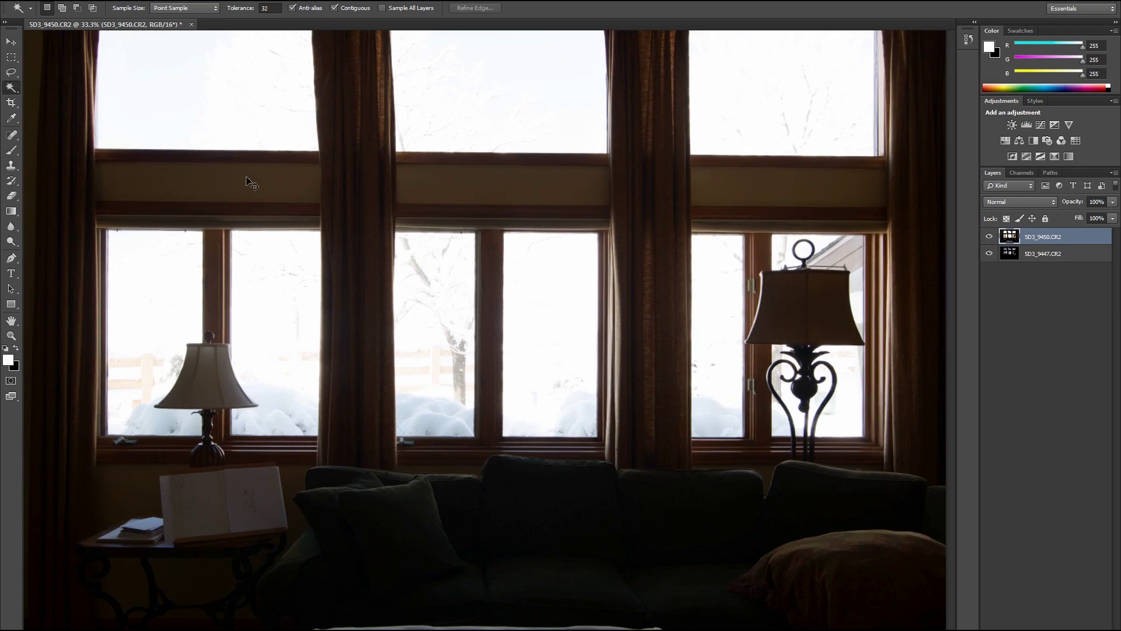
drag(246, 176, 573, 418)
key(ctrl+plus)
key(ctrl+plus)
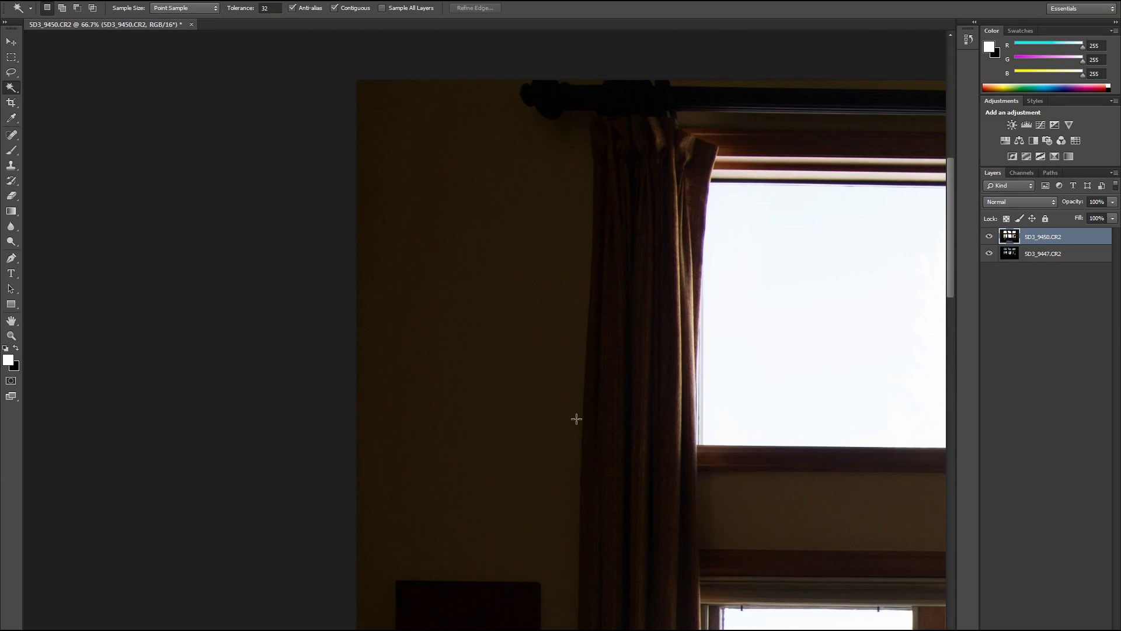
drag(726, 408, 381, 369)
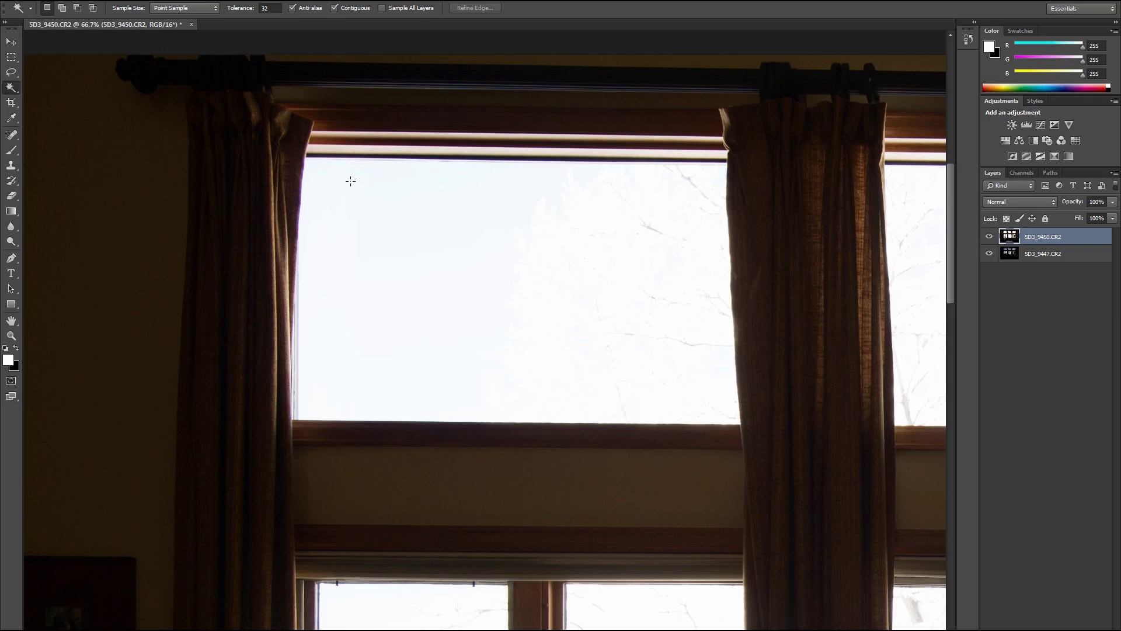
click(379, 201)
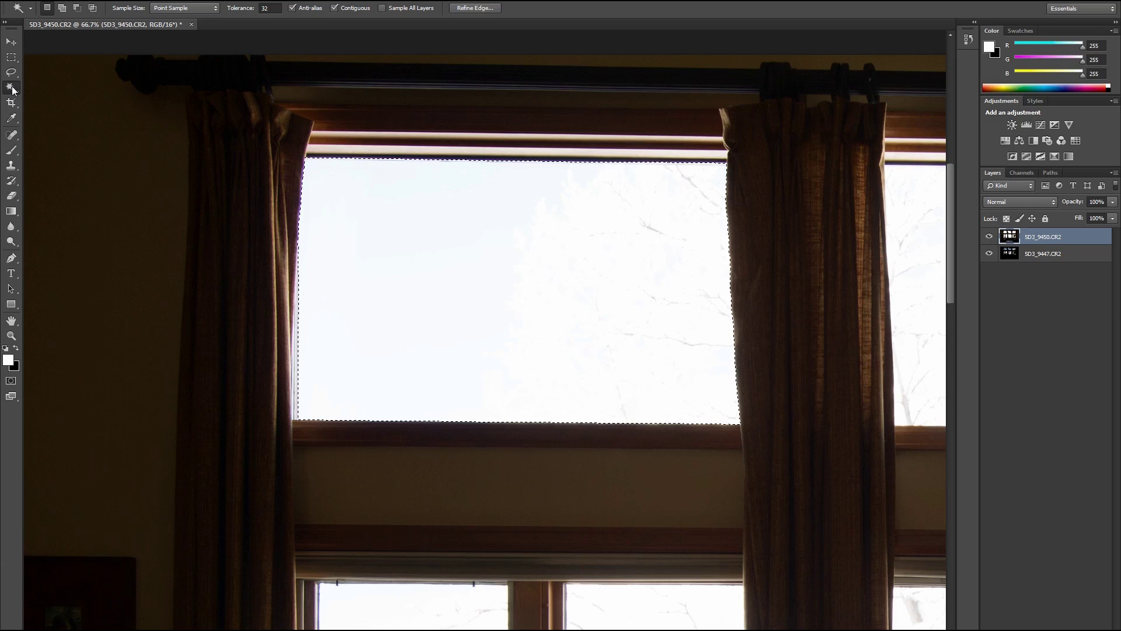
Refine the selection's edge with a radius of 2 px, smooth 4 and feather 2 px.
click(475, 8)
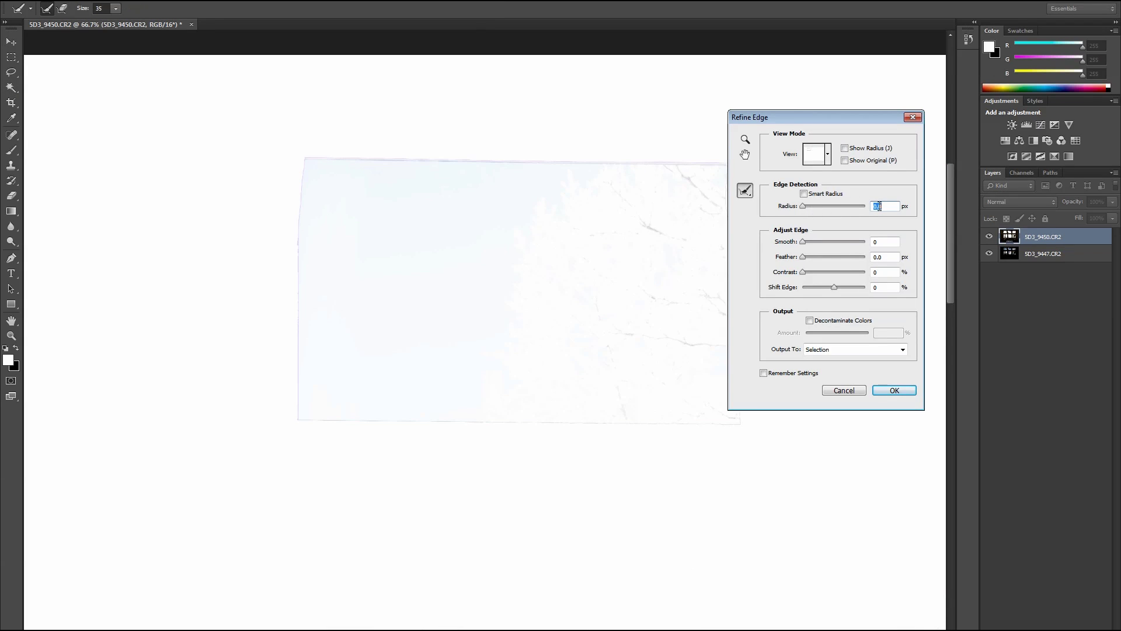
text(2)
click(885, 242)
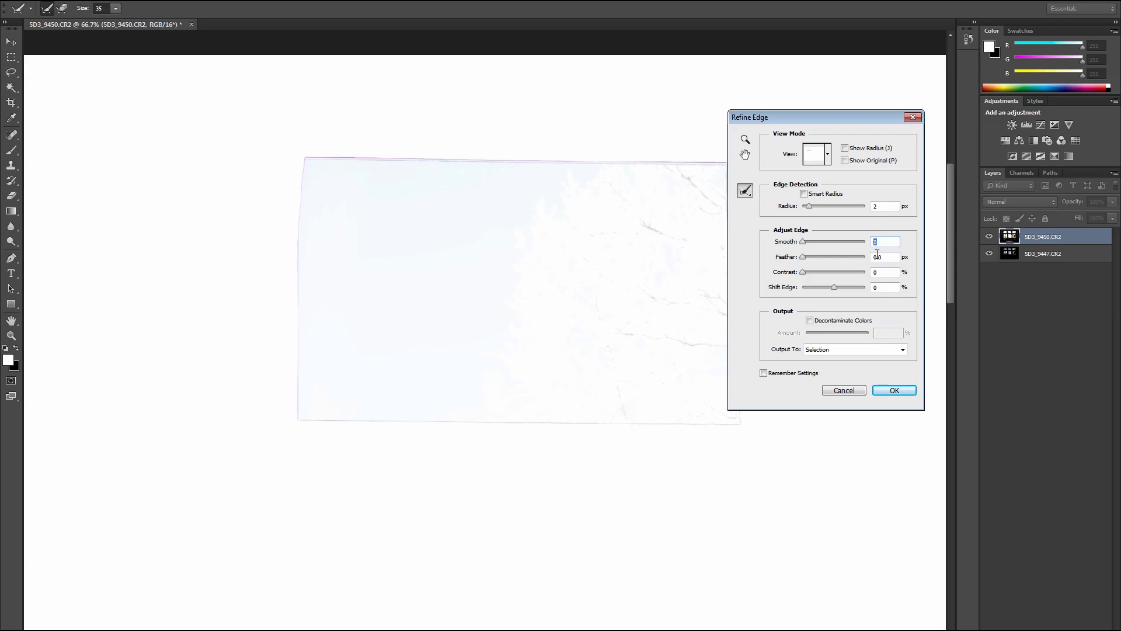
key(Tab)
text(2)
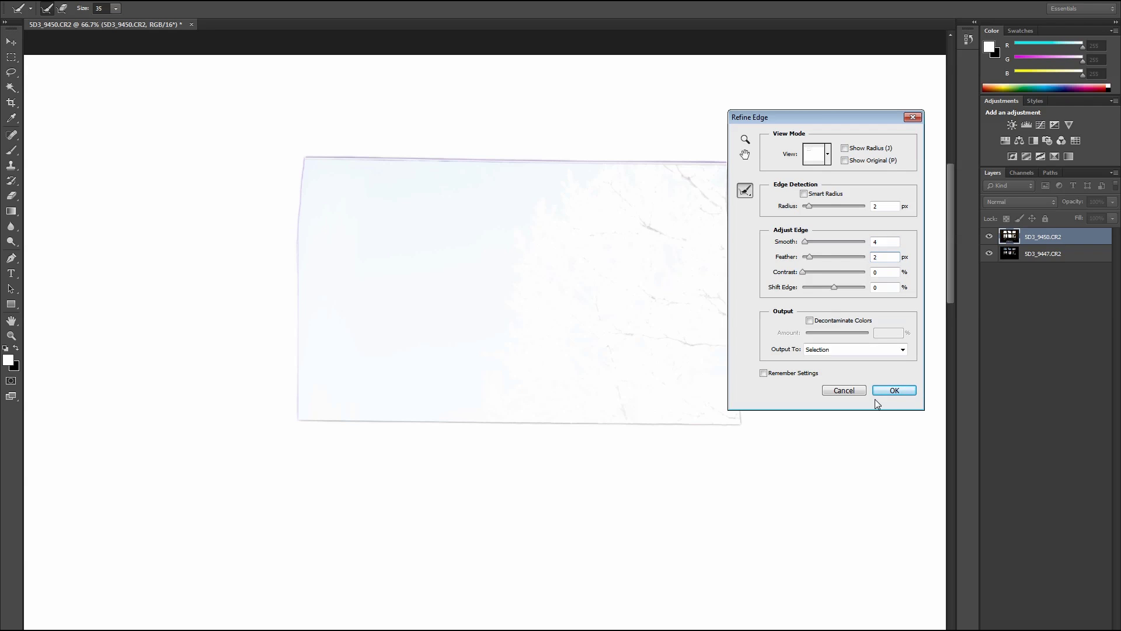
click(894, 390)
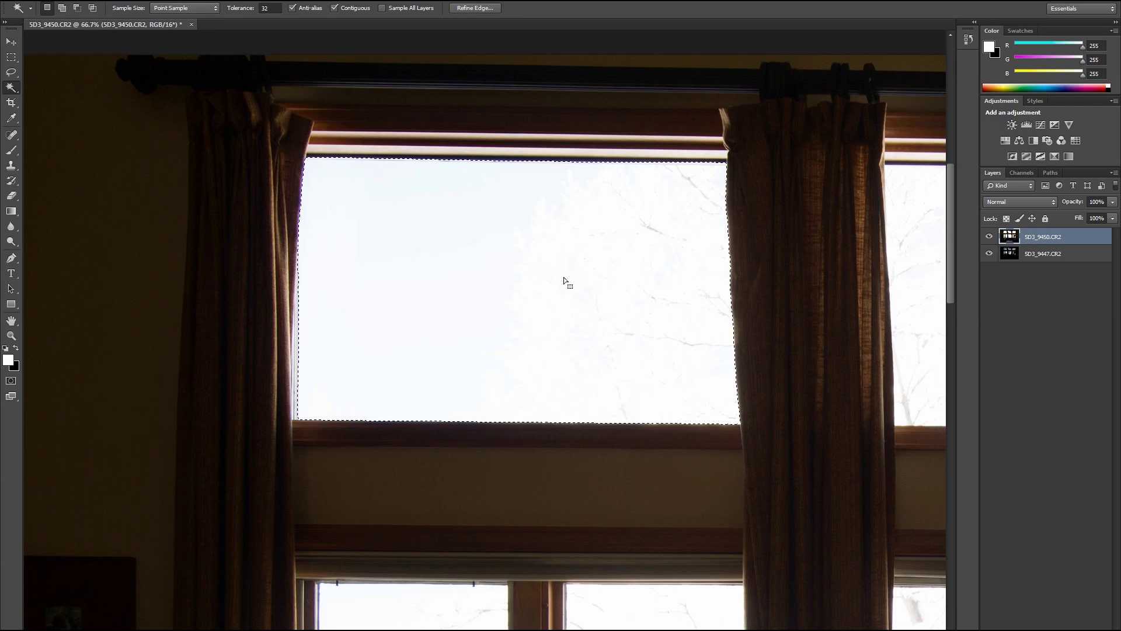
Delete the selected window glass from the 5D3_9450.CR2 layer, clear the selection and inspect the cutout's lower edge.
key(Delete)
key(ctrl+d)
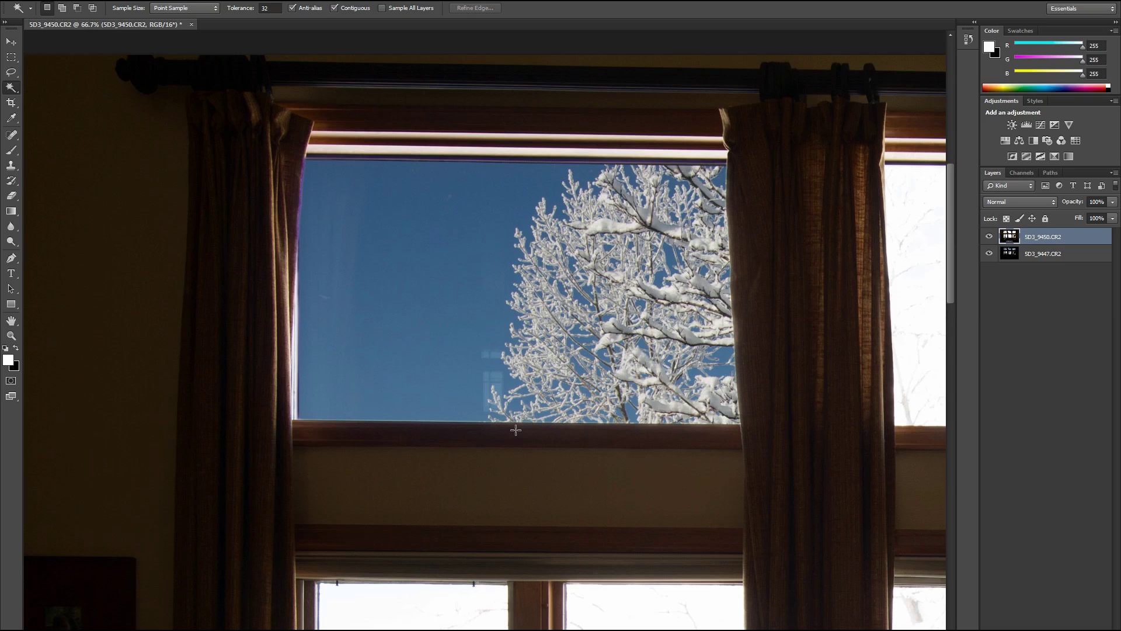
key(ctrl+plus)
key(ctrl+plus)
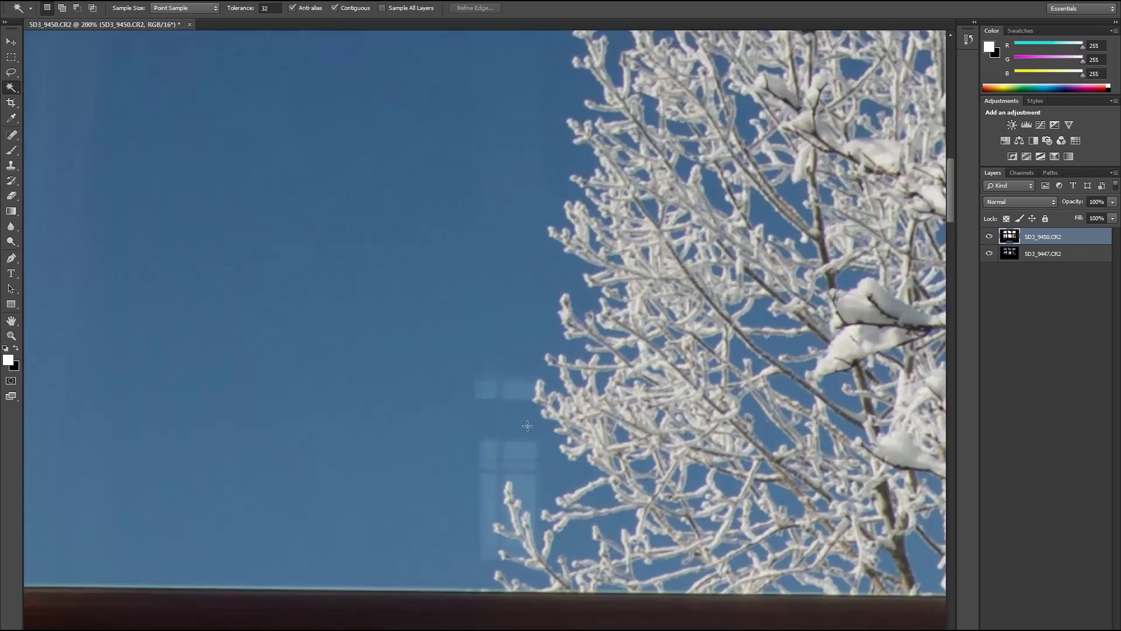
drag(513, 443, 508, 125)
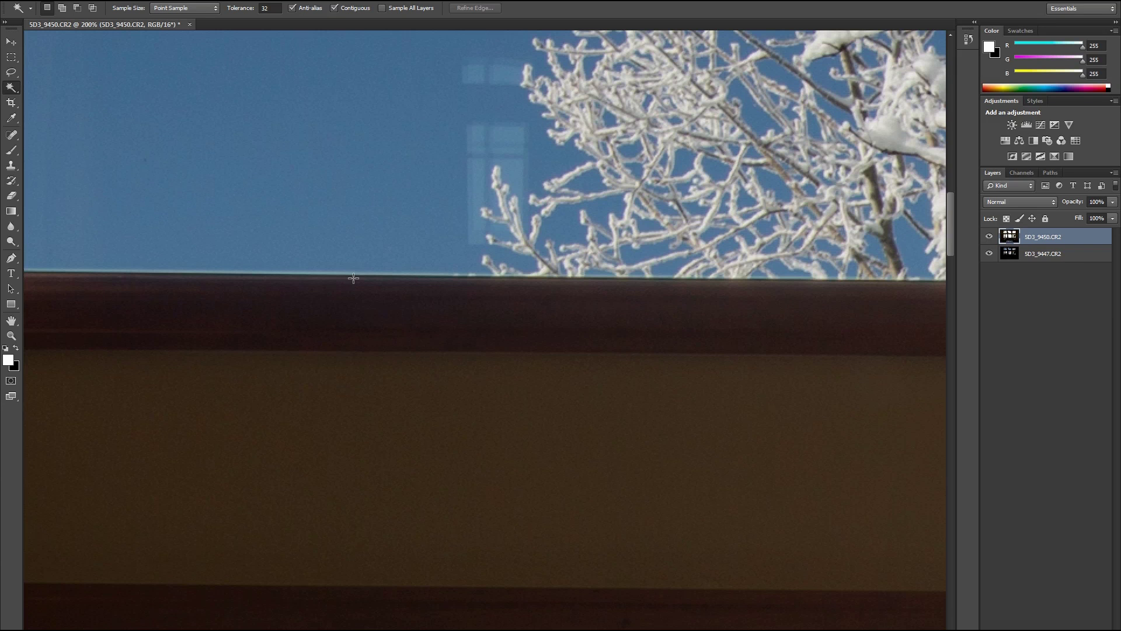
Select the overexposed glass of the upper-middle window on the 5D3_9450.CR2 layer with the Magic Wand at tolerance 32.
key(ctrl+minus)
drag(631, 290, 304, 331)
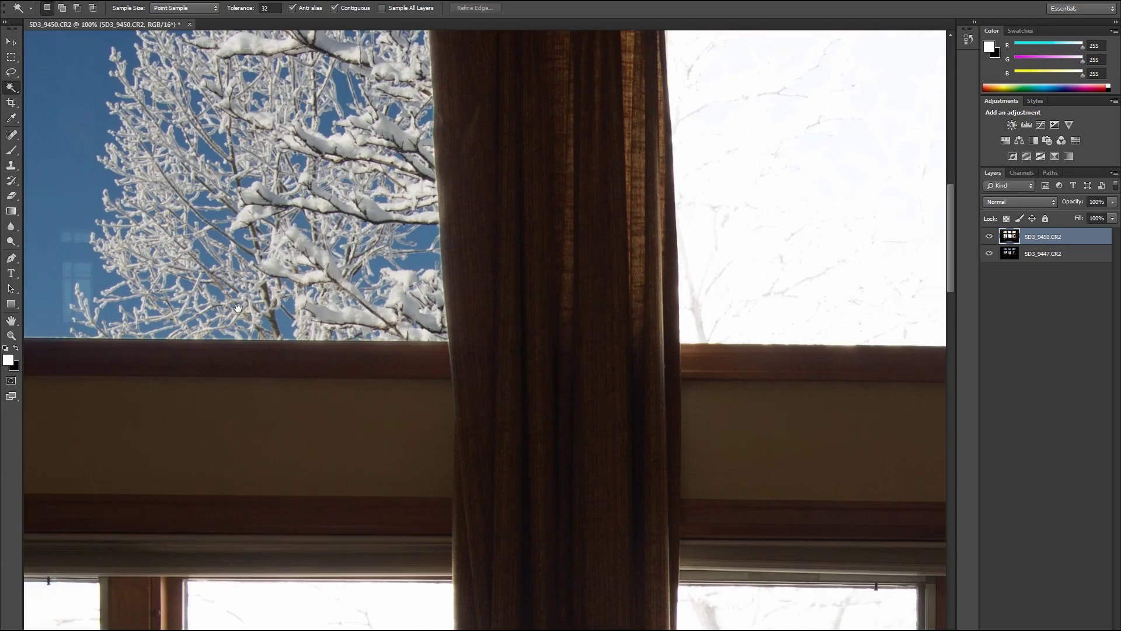
drag(621, 290, 320, 418)
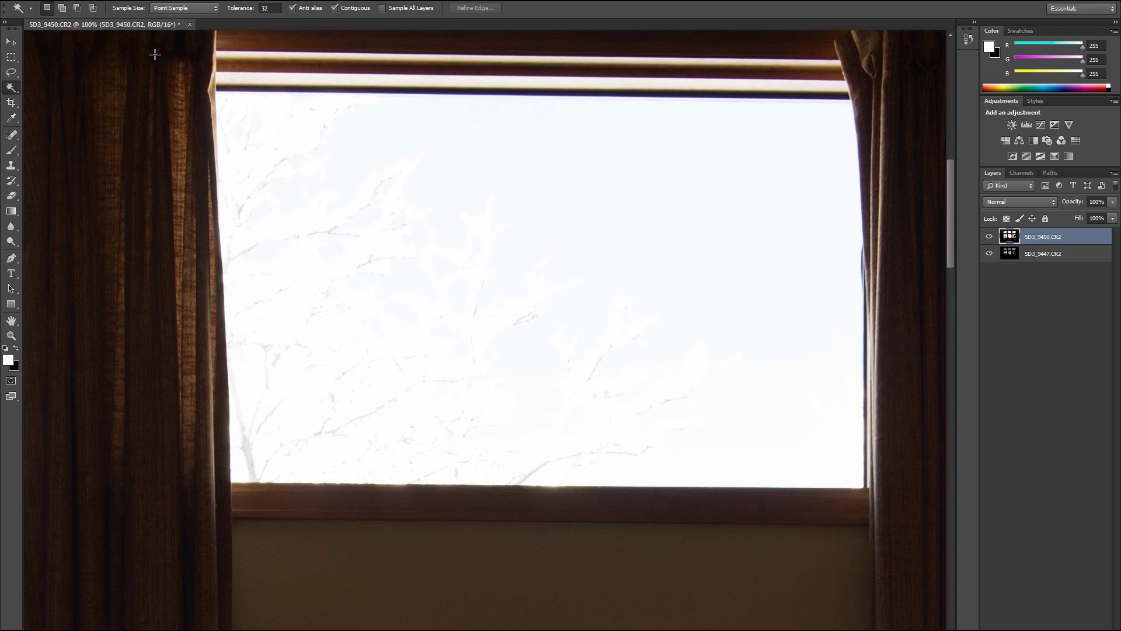
click(362, 240)
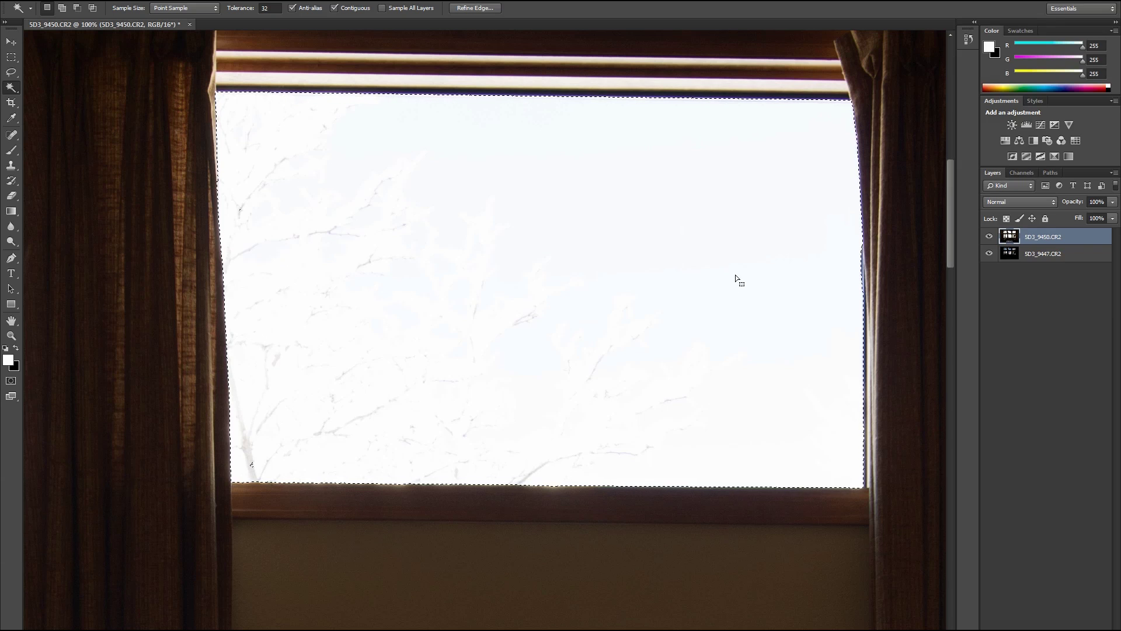
Refine the upper-middle window selection's edge with radius 2 px, smooth 4, feather 2 px and Smart Radius enabled.
click(476, 8)
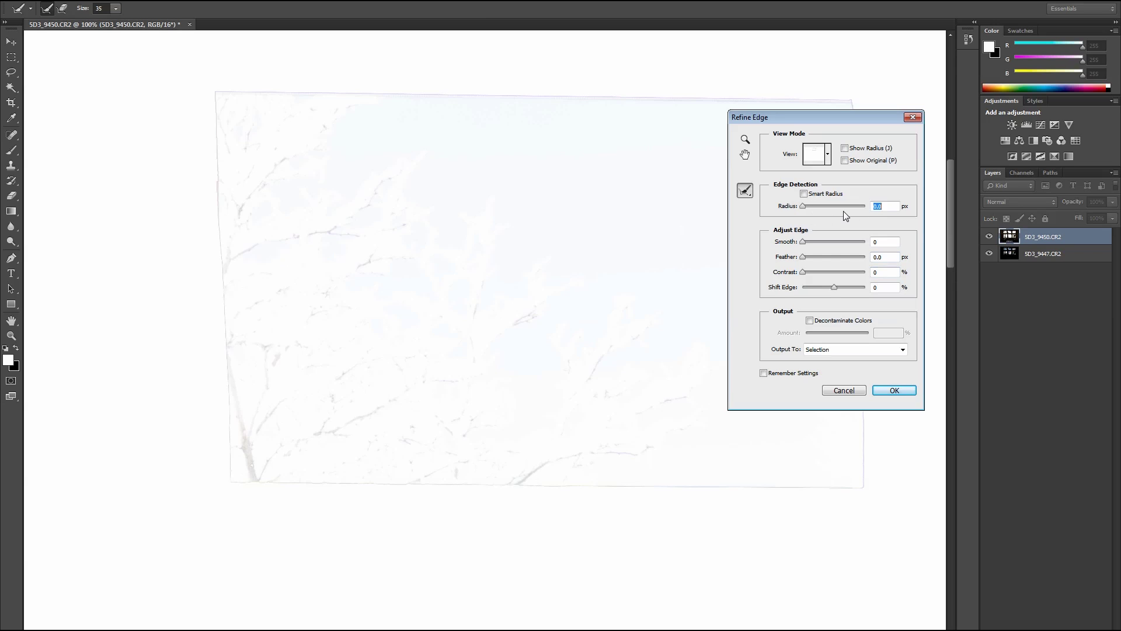
text(2)
text(4)
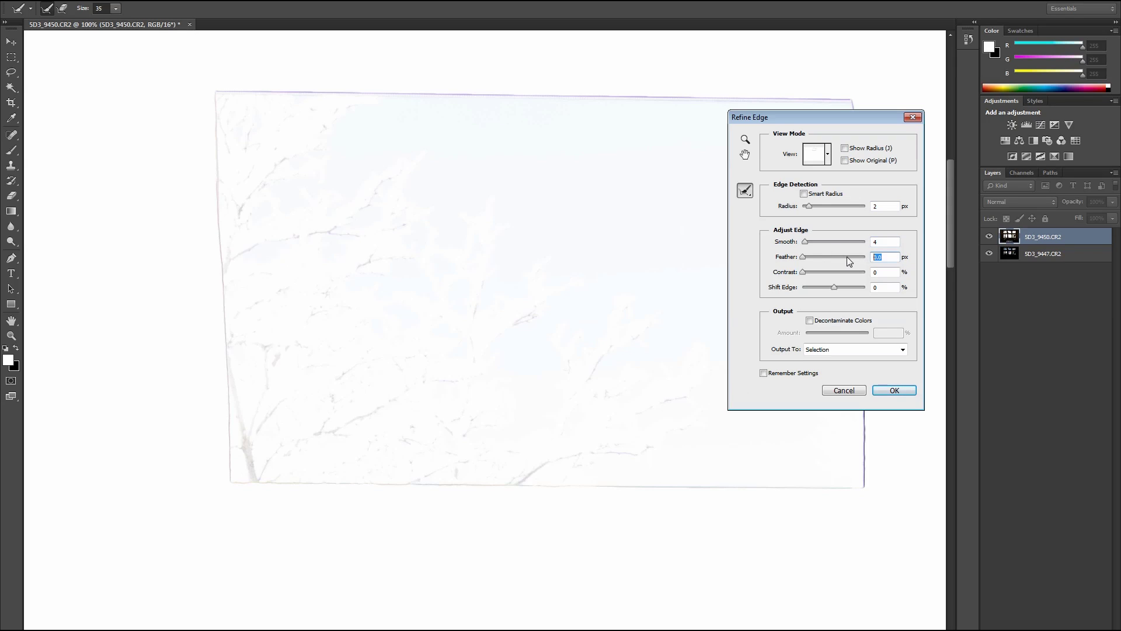
text(2)
click(804, 194)
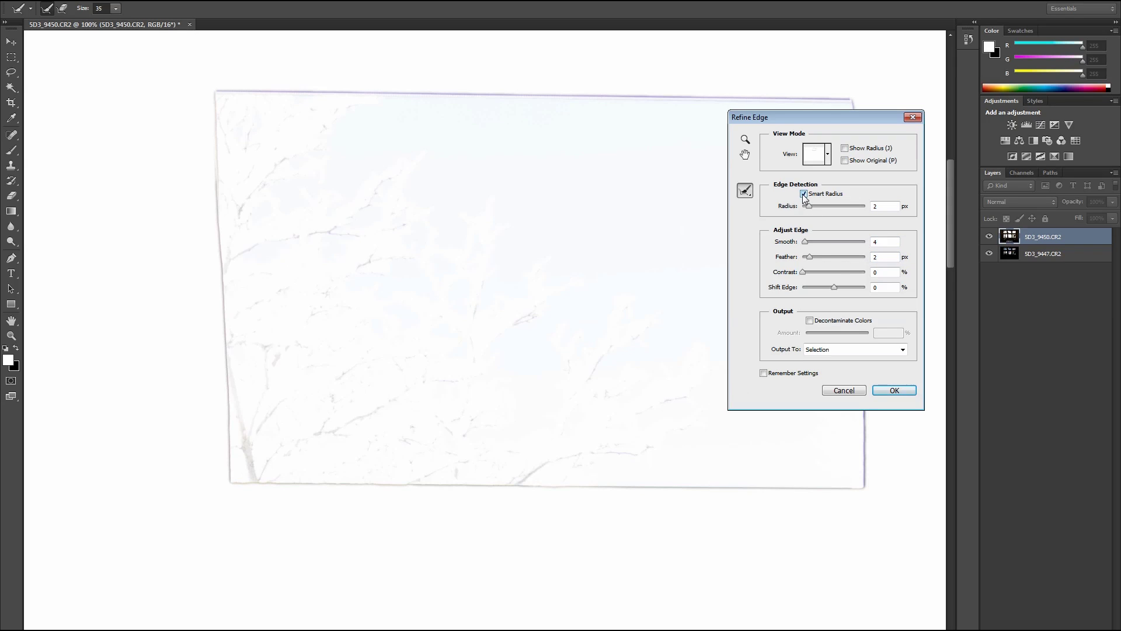
click(895, 391)
Delete the selected glass of the upper-middle window, clear the selection and inspect the cutout's lower edge.
key(Delete)
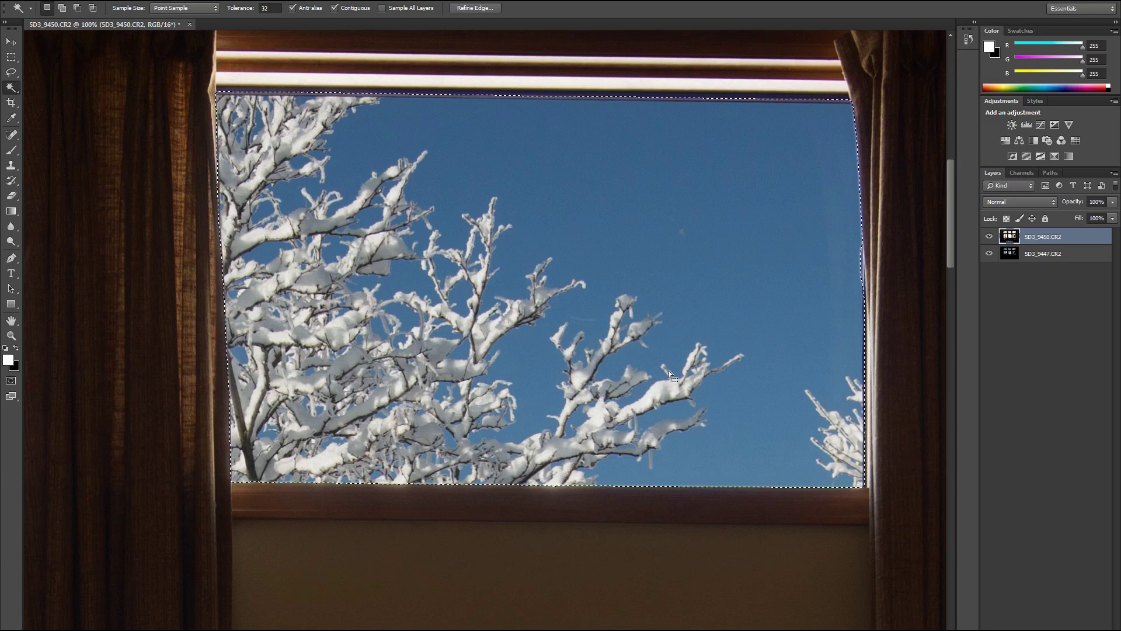
key(ctrl+d)
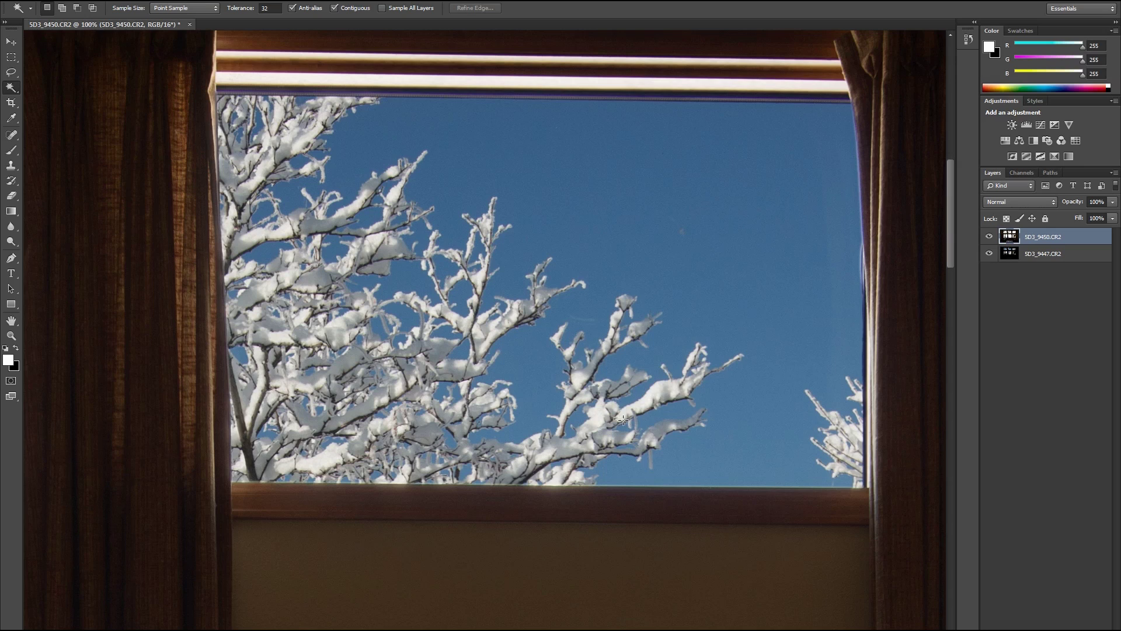
scroll(625, 423, up, 1)
drag(644, 471, 624, 207)
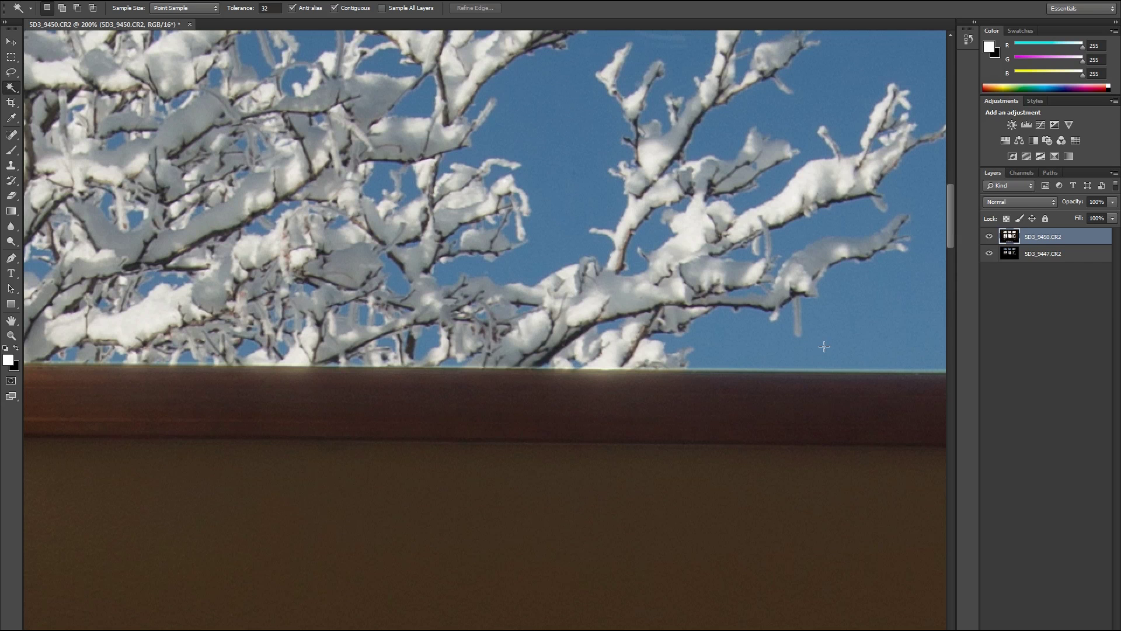
Select the overexposed glass of the upper-right window on the 5D3_9450.CR2 layer with the Magic Wand.
scroll(824, 345, down, 1)
drag(847, 292, 480, 381)
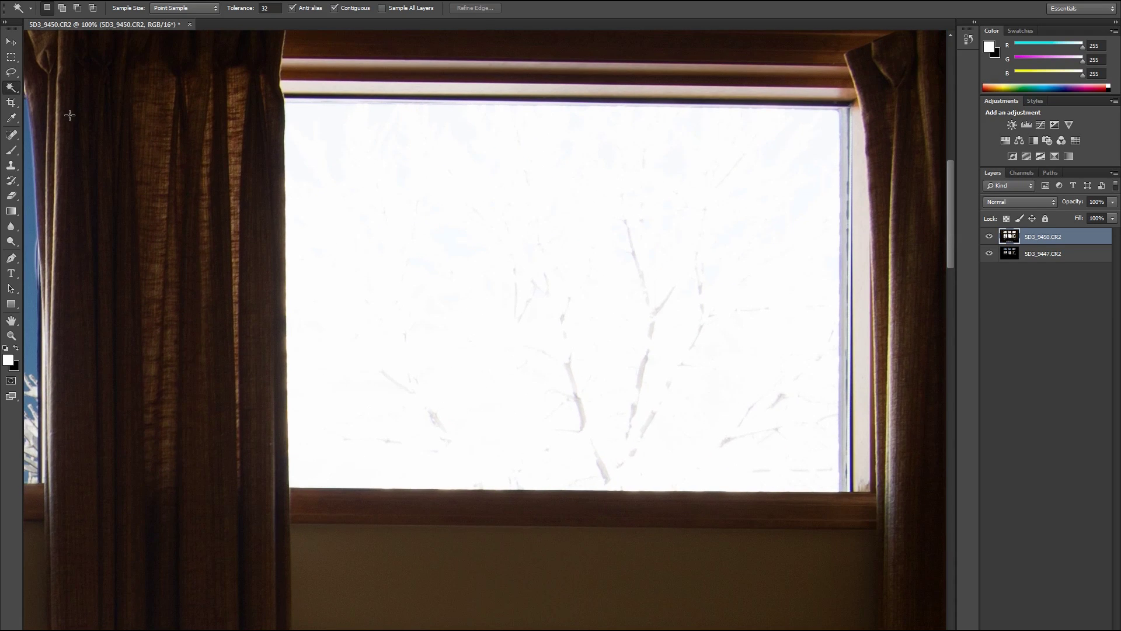
click(517, 274)
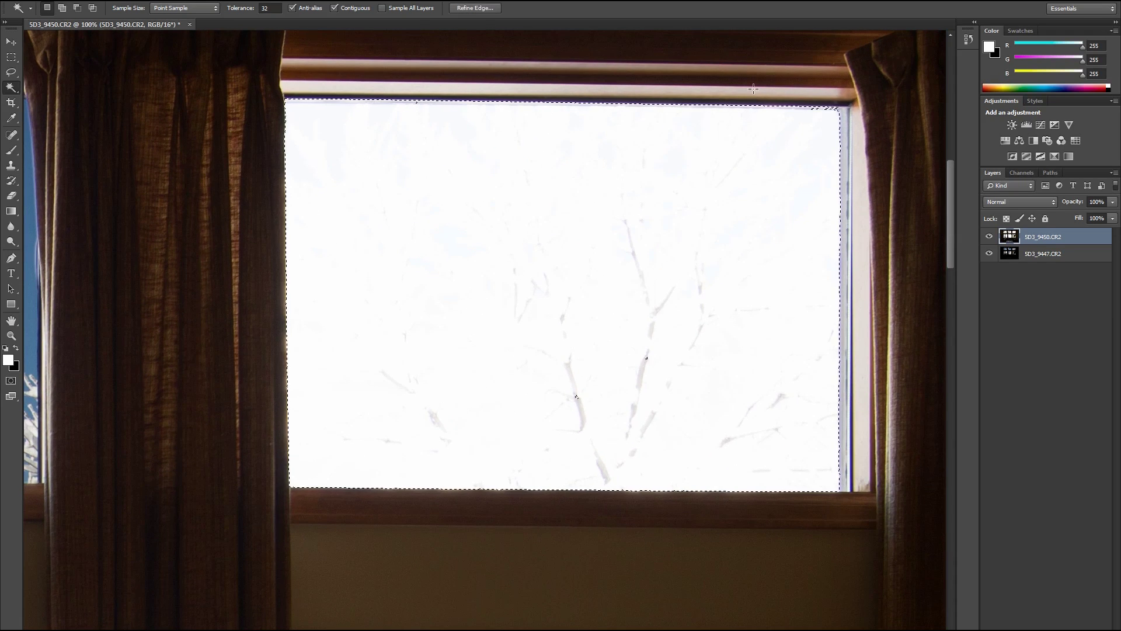
Refine the upper-right window selection's edge with a radius of 2 px, smooth 5 and feather 2 px.
click(473, 8)
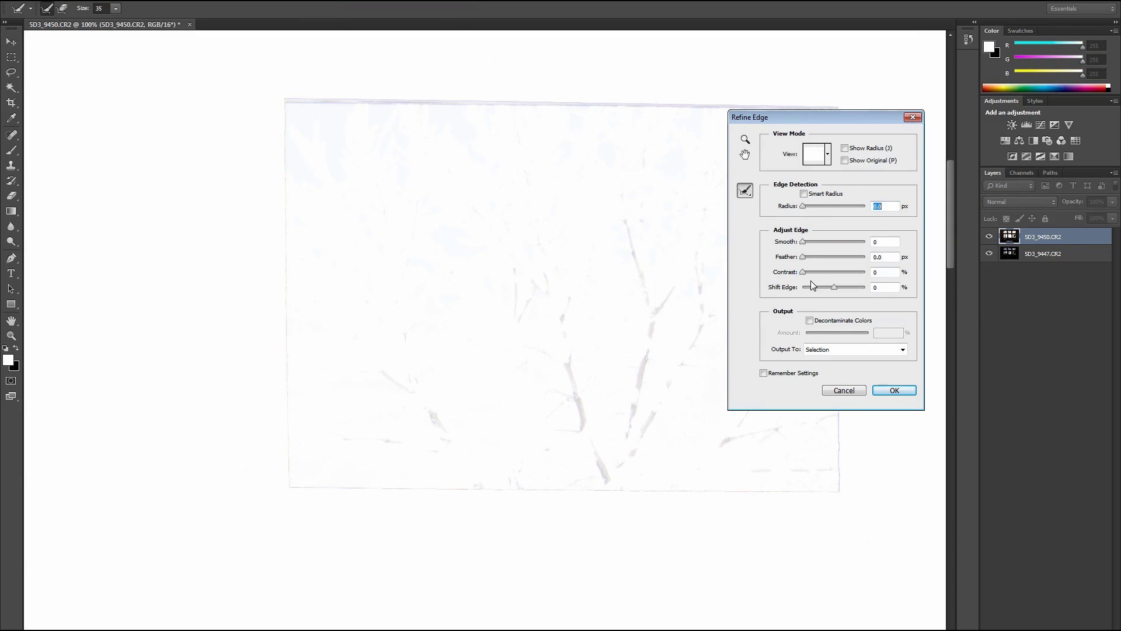
text(2)
click(893, 242)
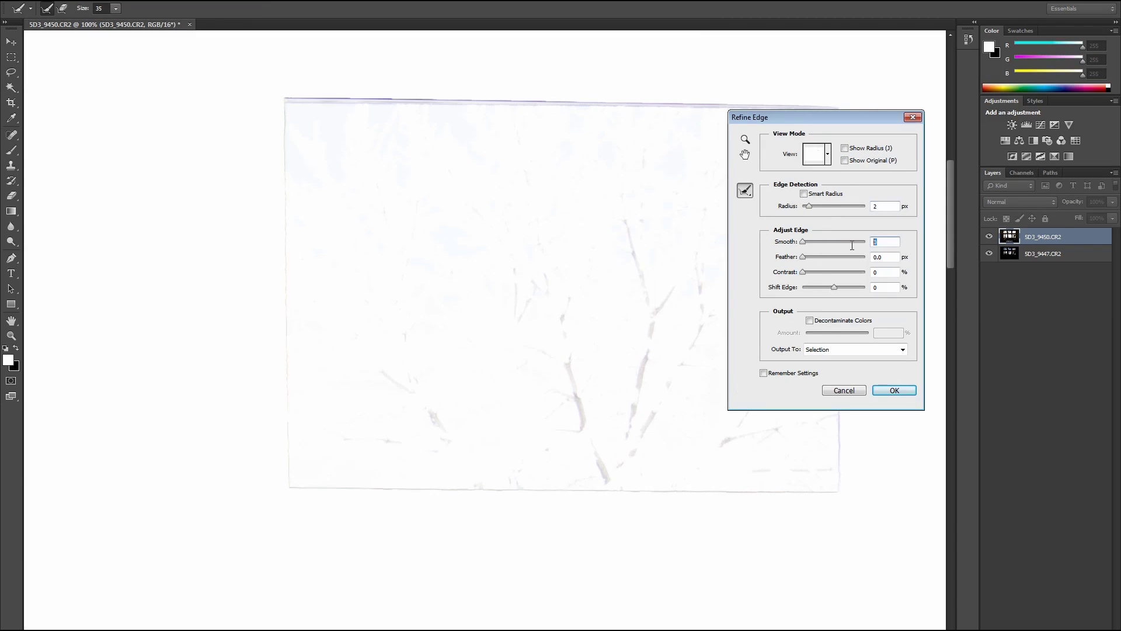
text(5)
key(Tab)
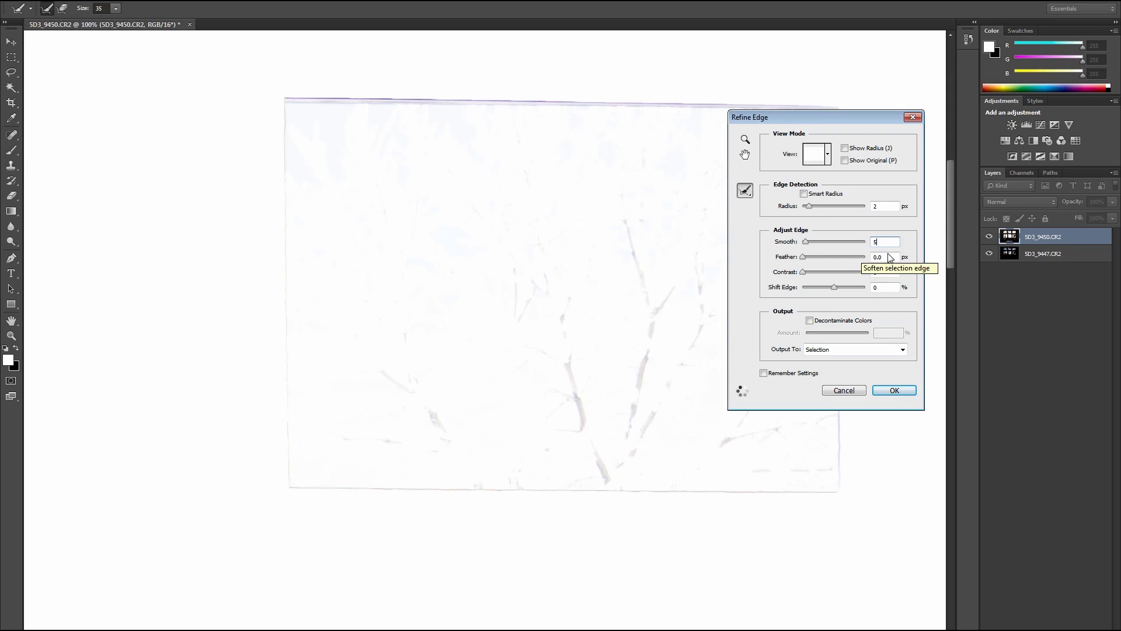
text(2)
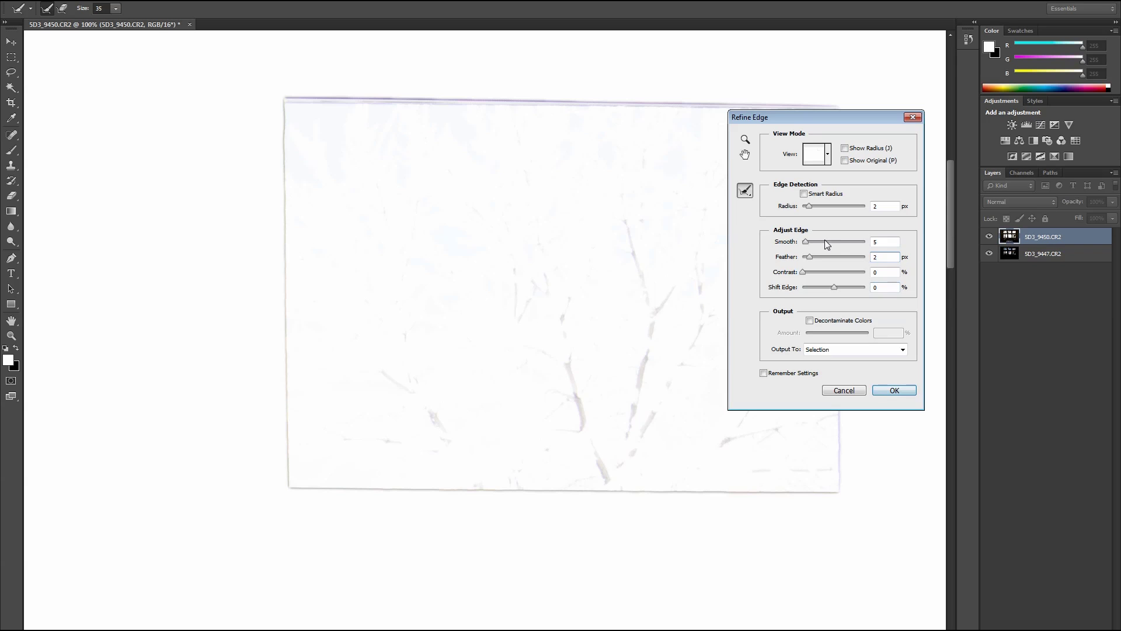
click(892, 391)
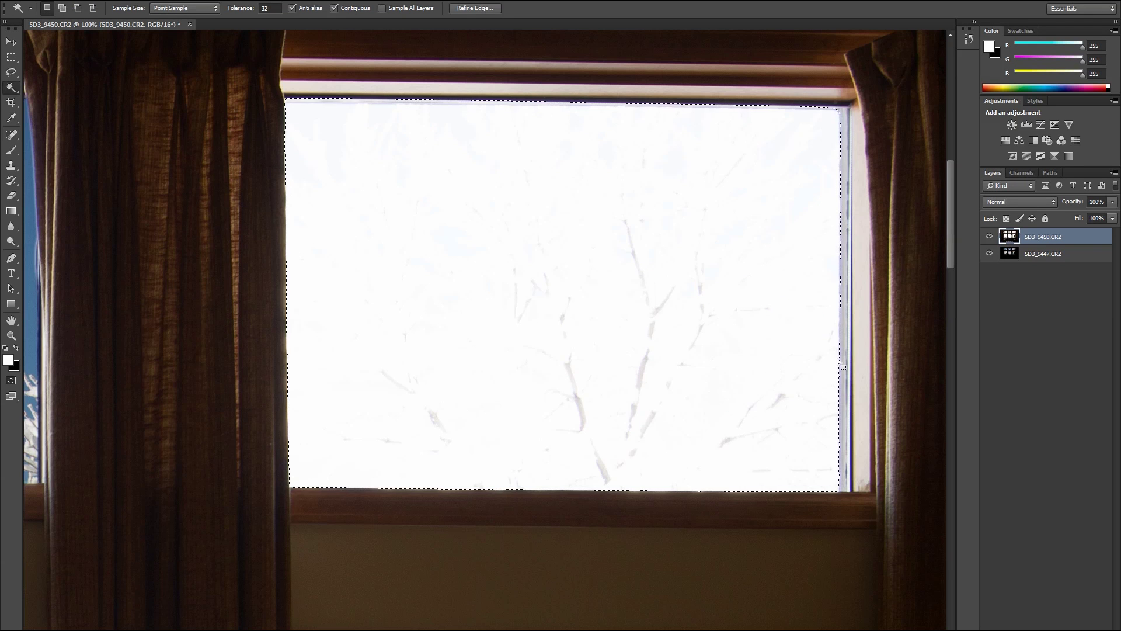
Delete the selected glass of the upper-right window, clear the selection and inspect the cutout's lower edge.
key(Delete)
key(ctrl+d)
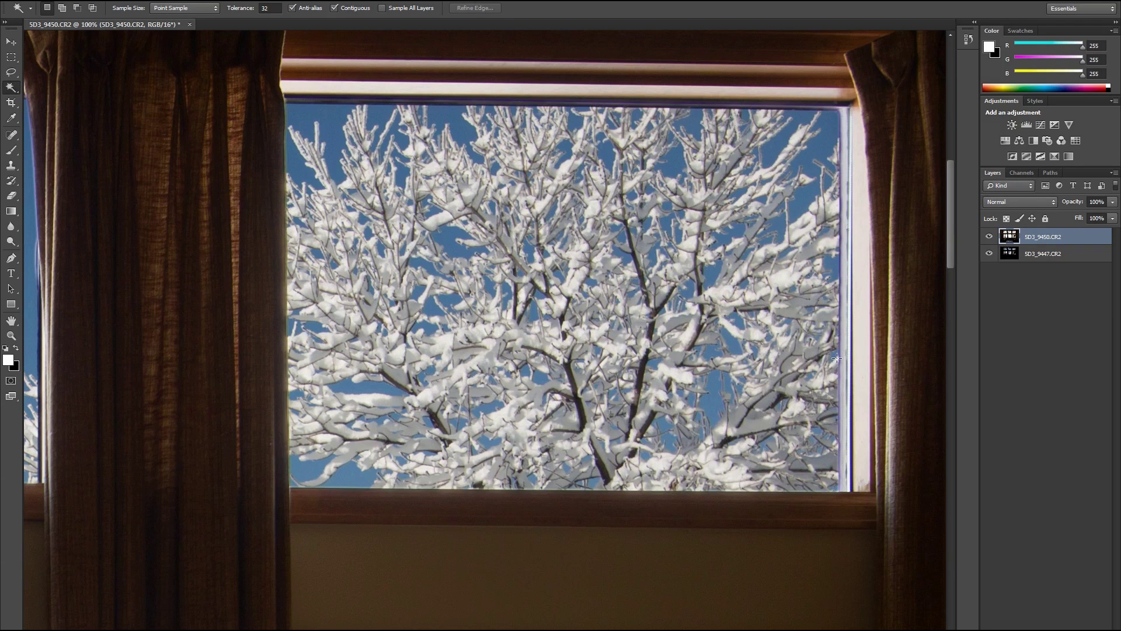
key(ctrl+plus)
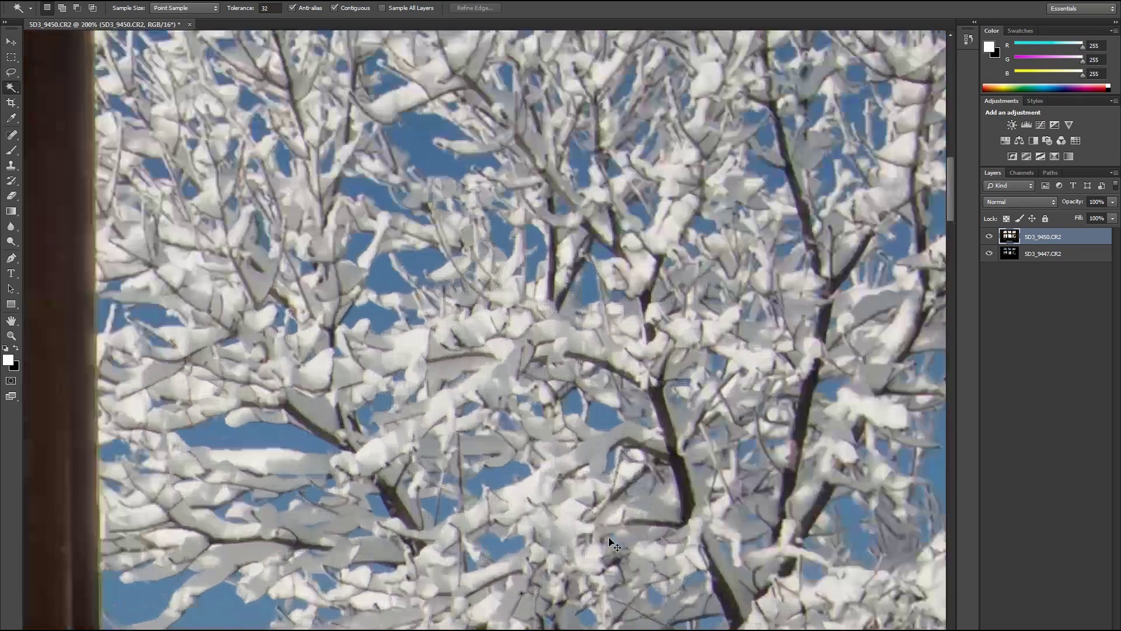
key(ctrl+plus)
drag(600, 524, 560, 385)
scroll(560, 385, down, 5)
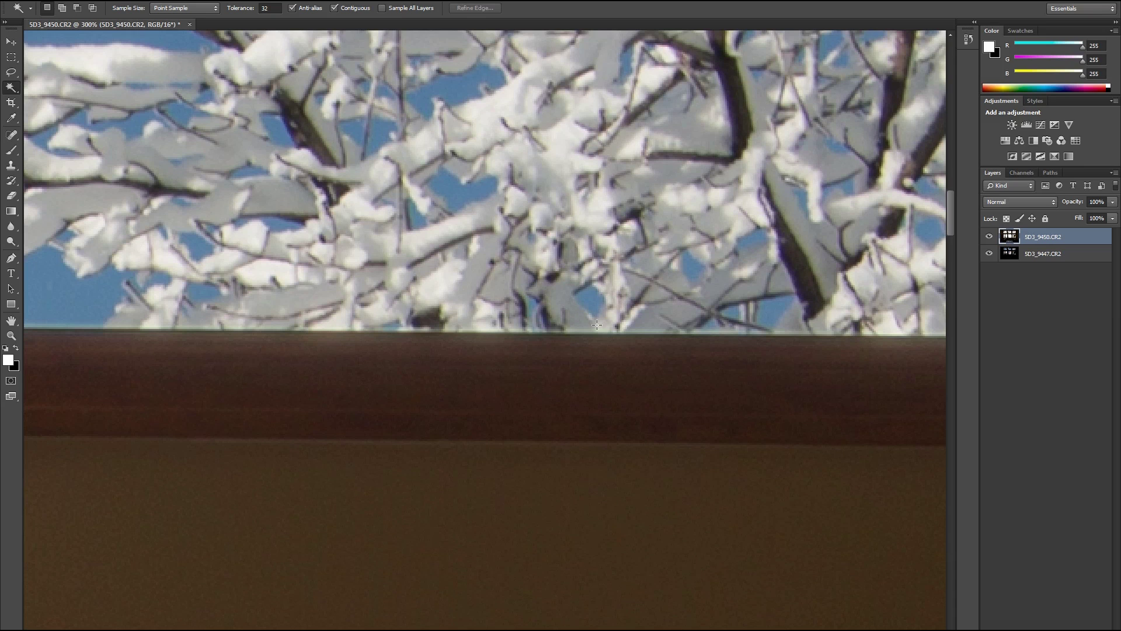
Select all overexposed glass areas around the lamp base in the lower-right window, below the lampshade, with the Magic Wand in additive mode.
key(ctrl+minus)
key(ctrl+minus)
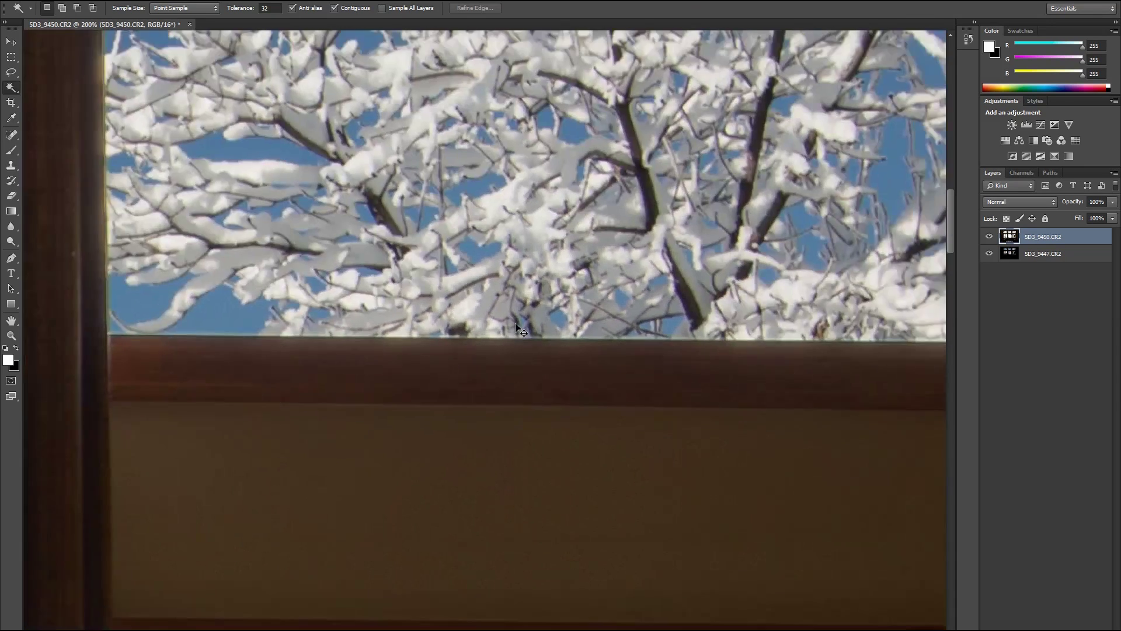
drag(597, 459, 518, 175)
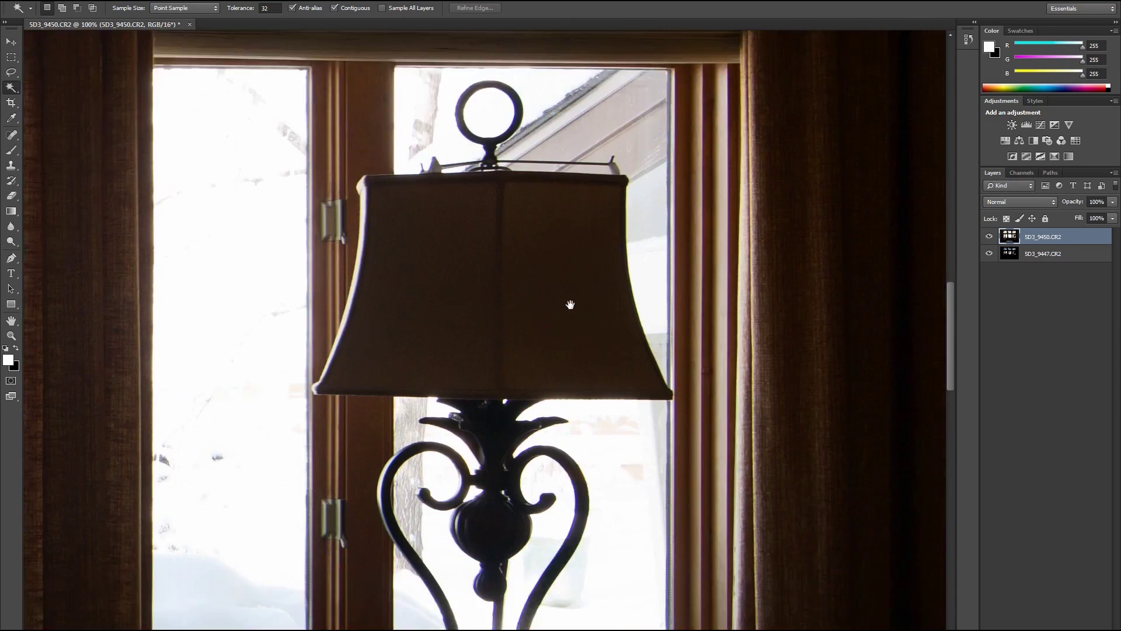
drag(588, 368, 599, 263)
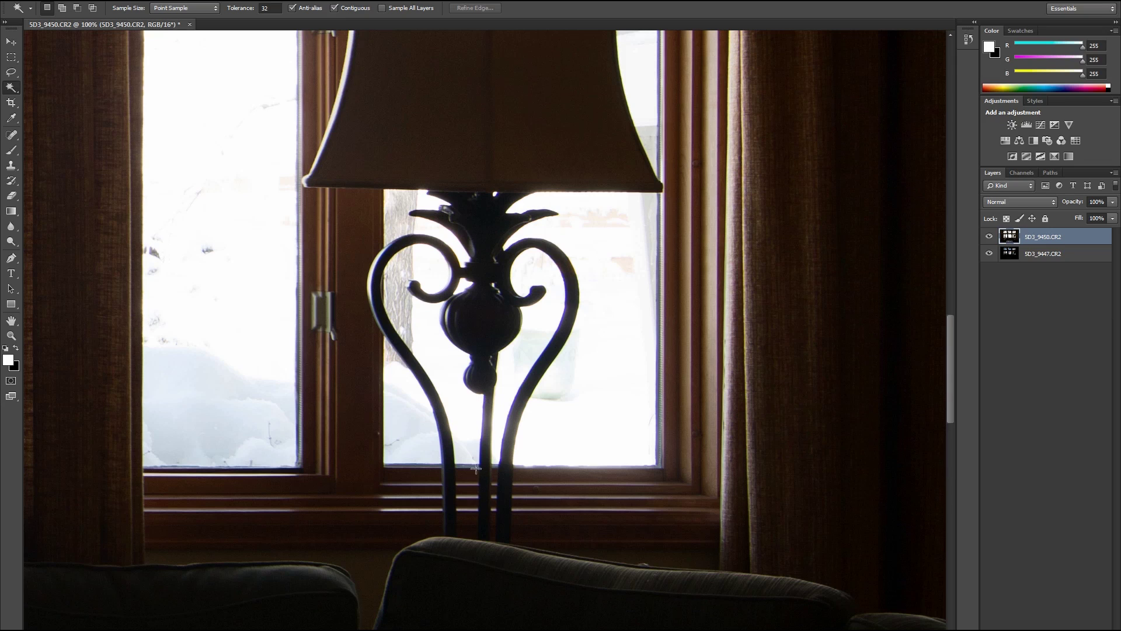
click(597, 247)
click(653, 225)
click(427, 364)
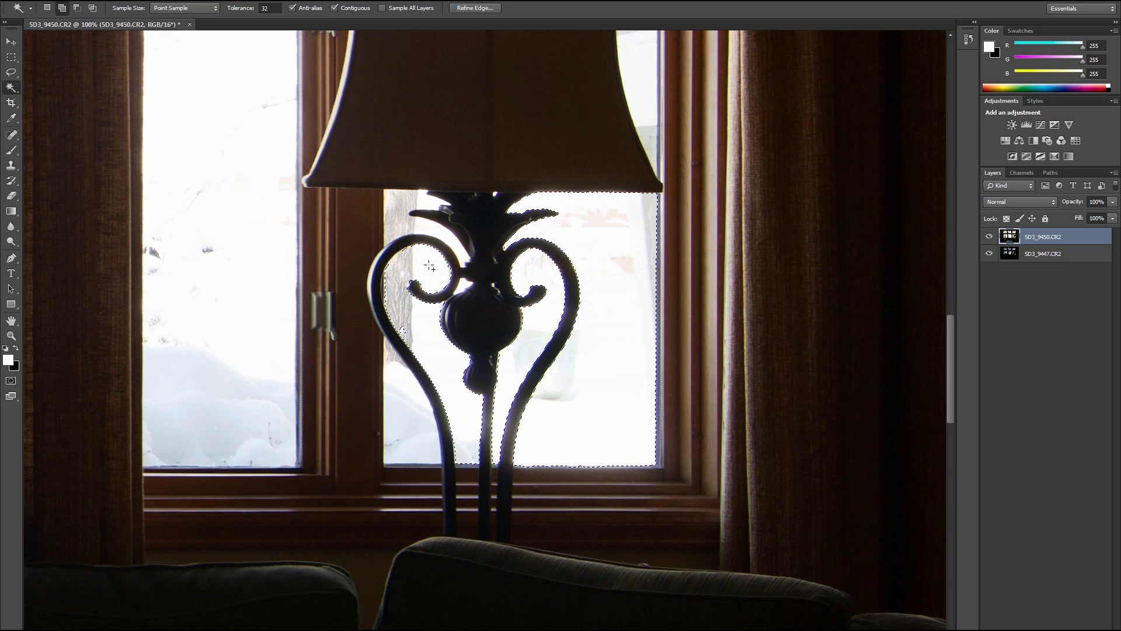
click(421, 200)
click(408, 429)
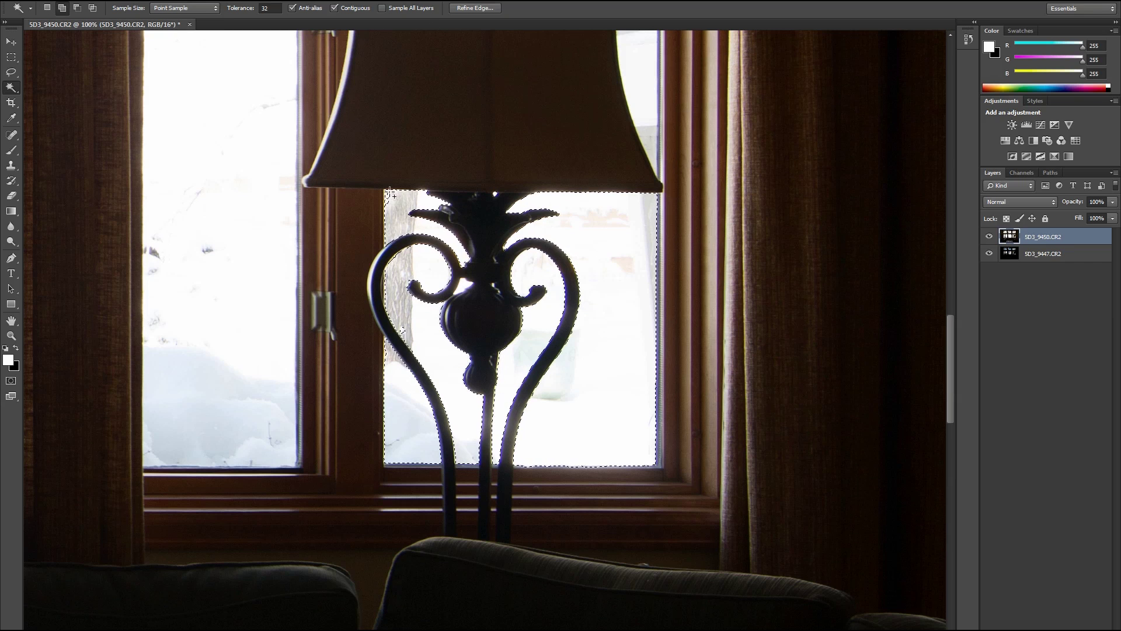
Refine the edge of the selection around the lamp base with a radius of 2 px, smooth 4 and feather 2 px.
click(477, 8)
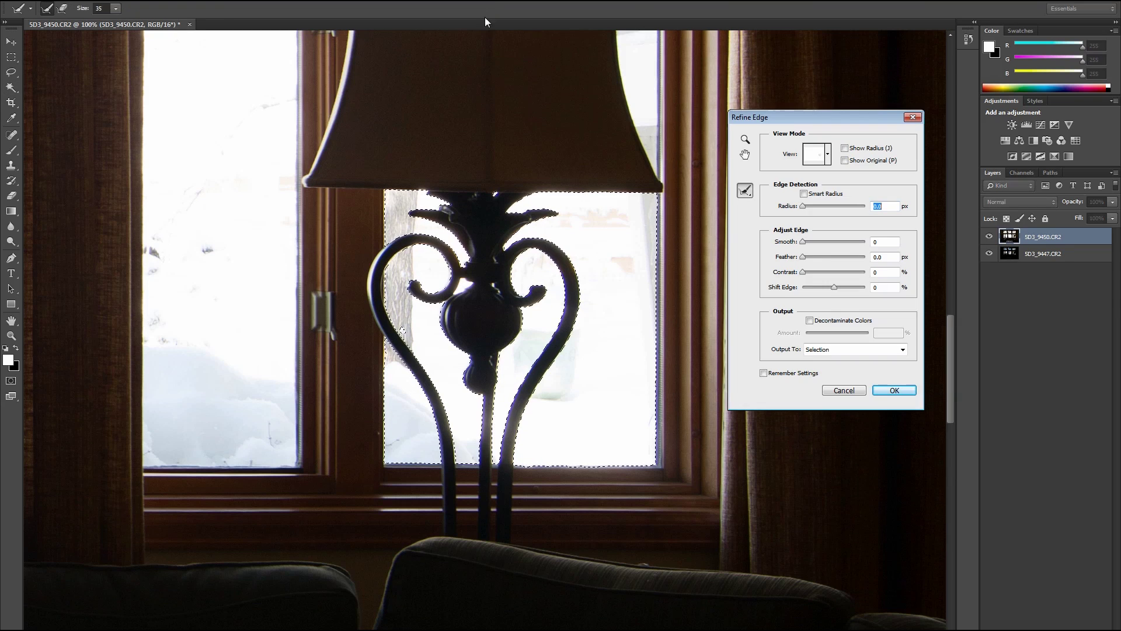
text(2)
key(Tab)
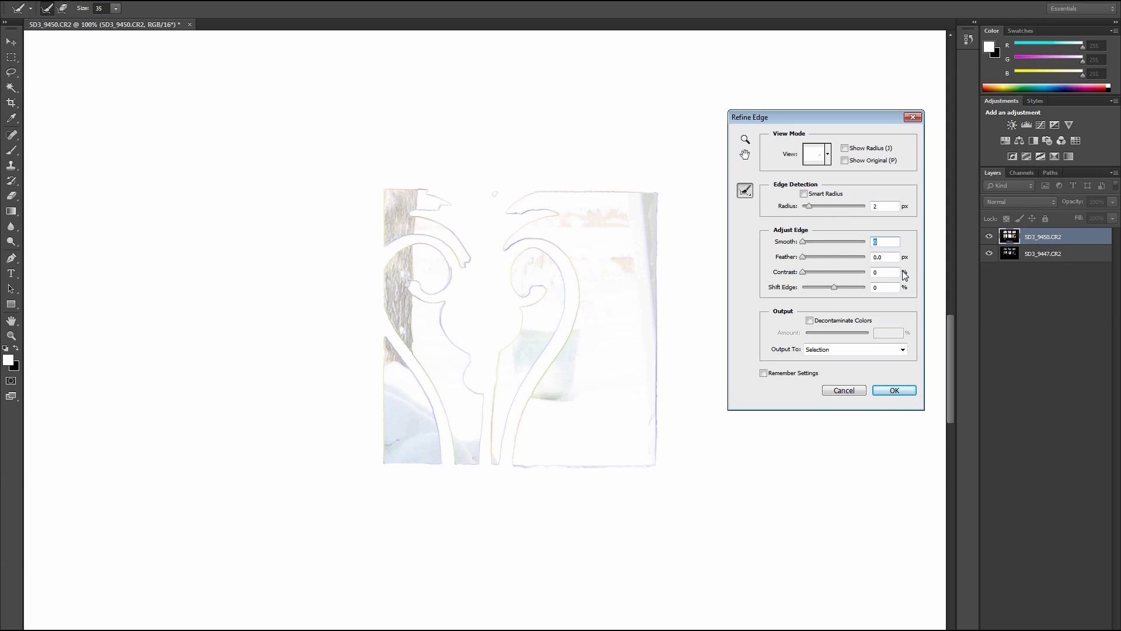
text(4)
key(Tab)
text(2)
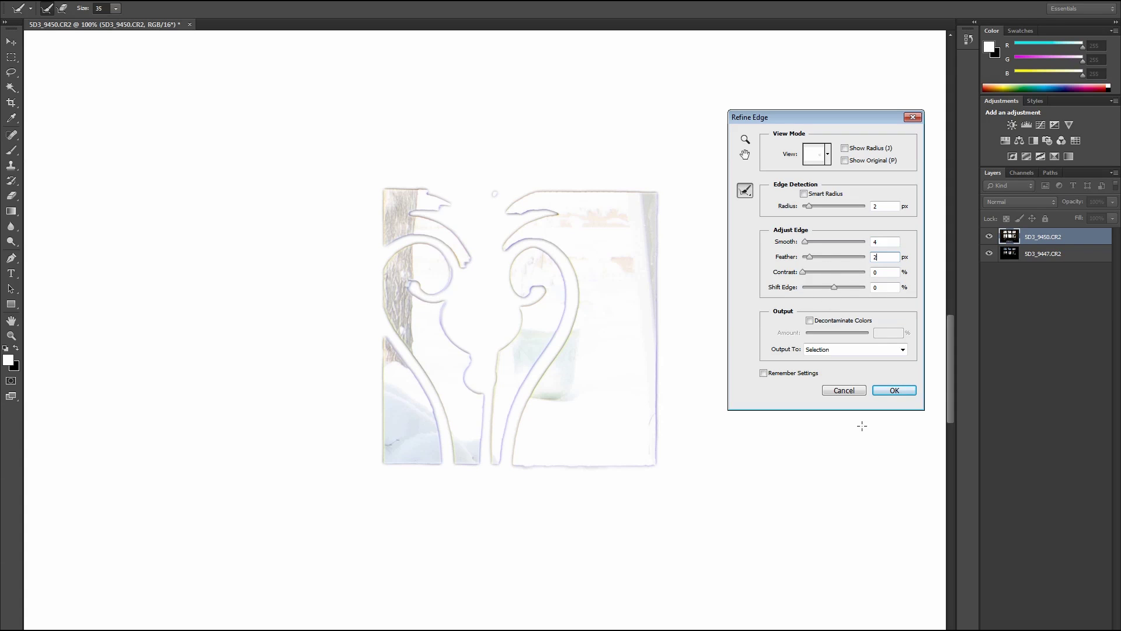
click(894, 390)
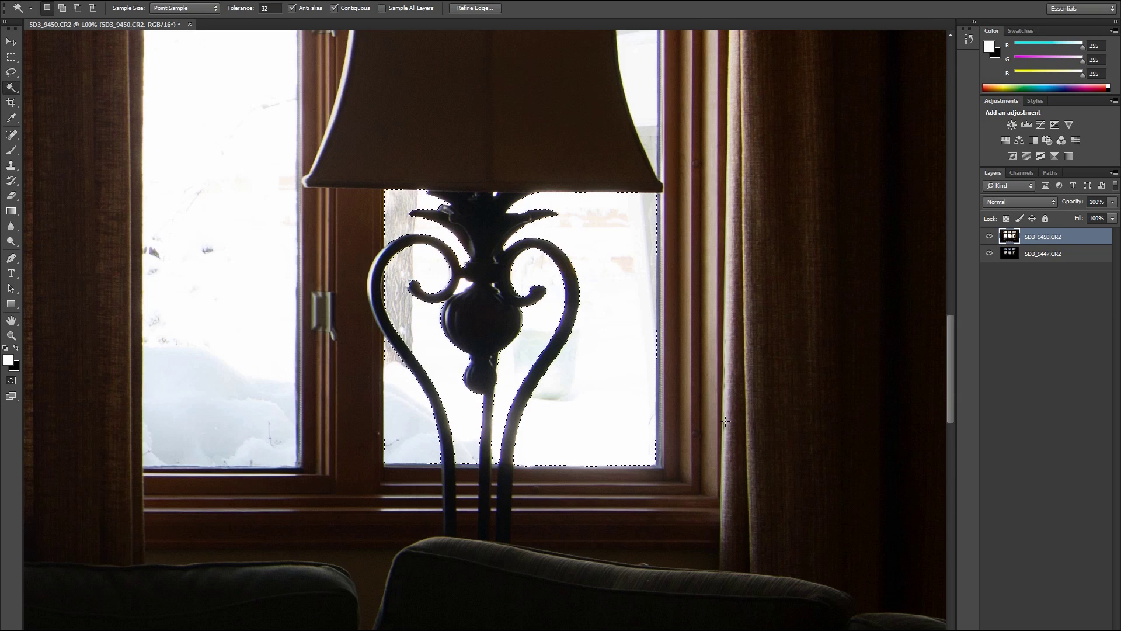
Delete the selected glass around the lamp base from the 5D3_9450.CR2 layer, clear the selection and save the composite.
scroll(726, 421, up, 10)
scroll(726, 421, down, 5)
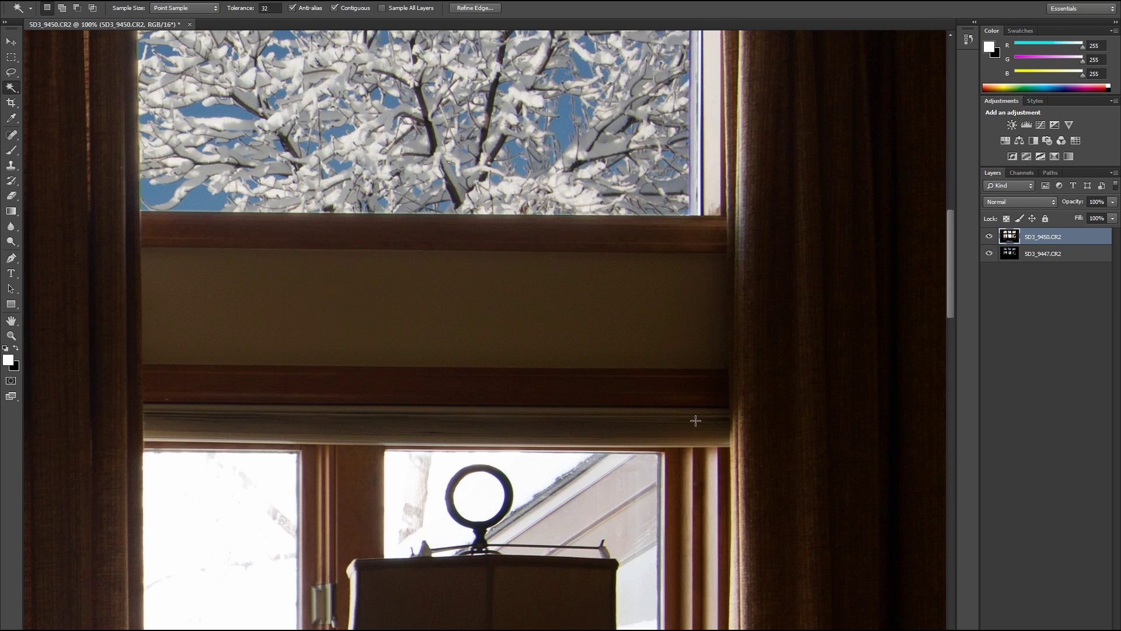
scroll(724, 441, down, 9)
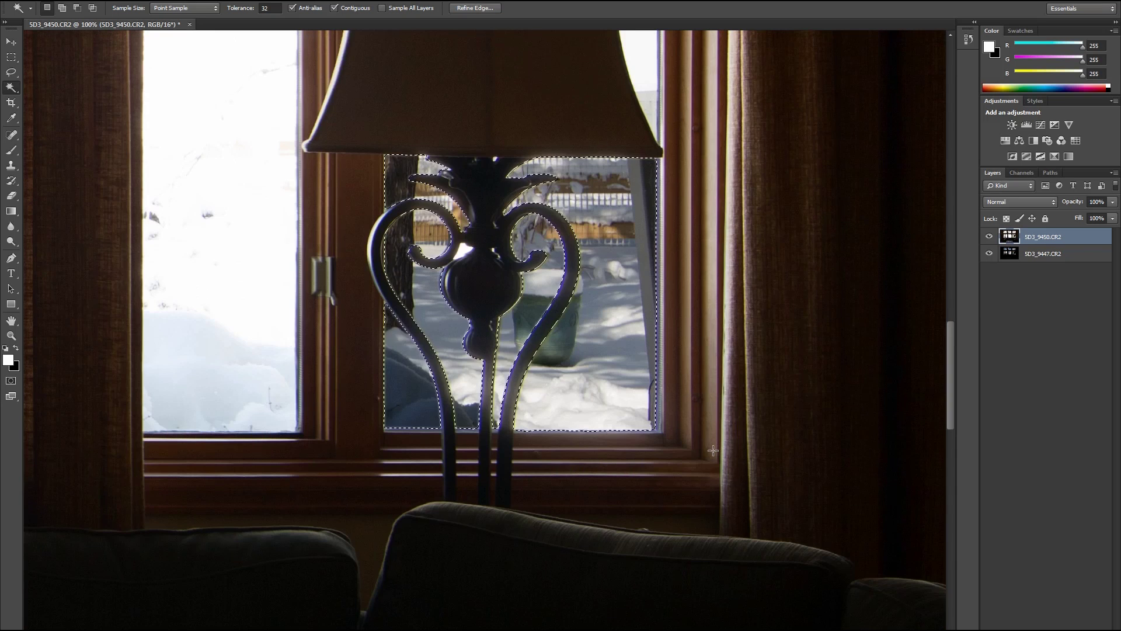
key(ctrl+d)
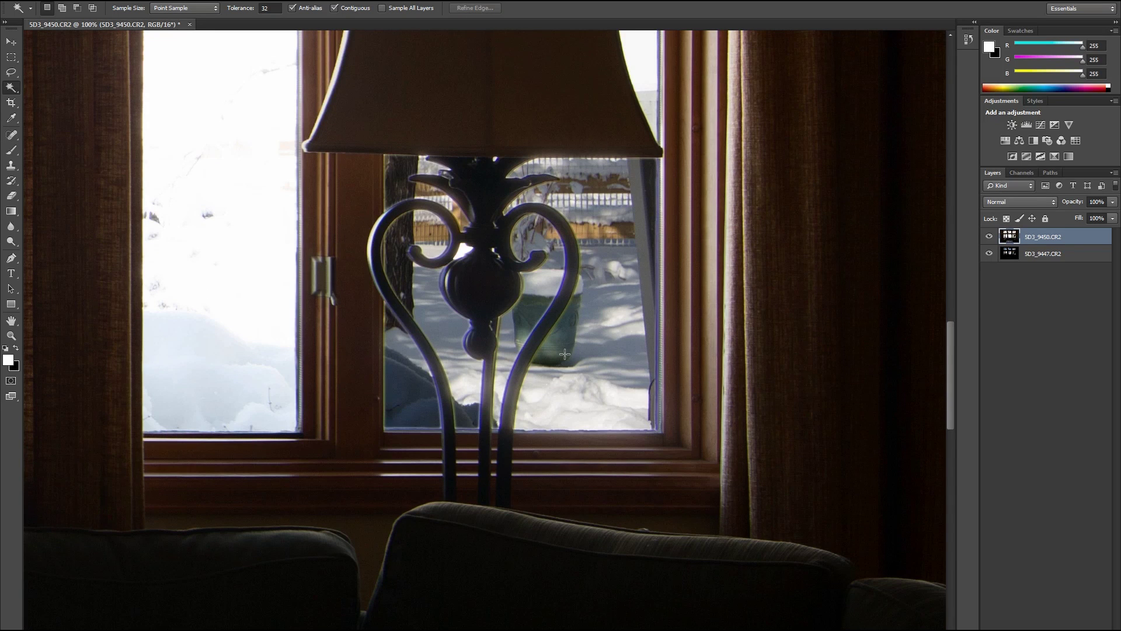
key(ctrl+s)
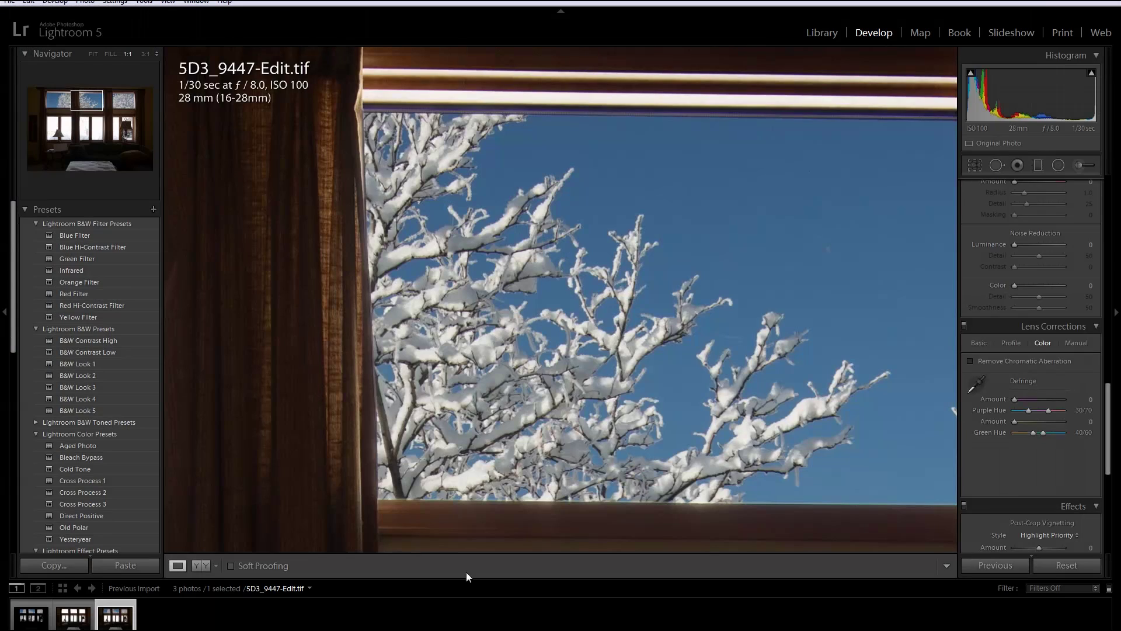
Switch to Lightroom and set the purple Defringe amount of 5D3_9447-Edit.tif to 5 while checking the lamp window up close.
click(659, 399)
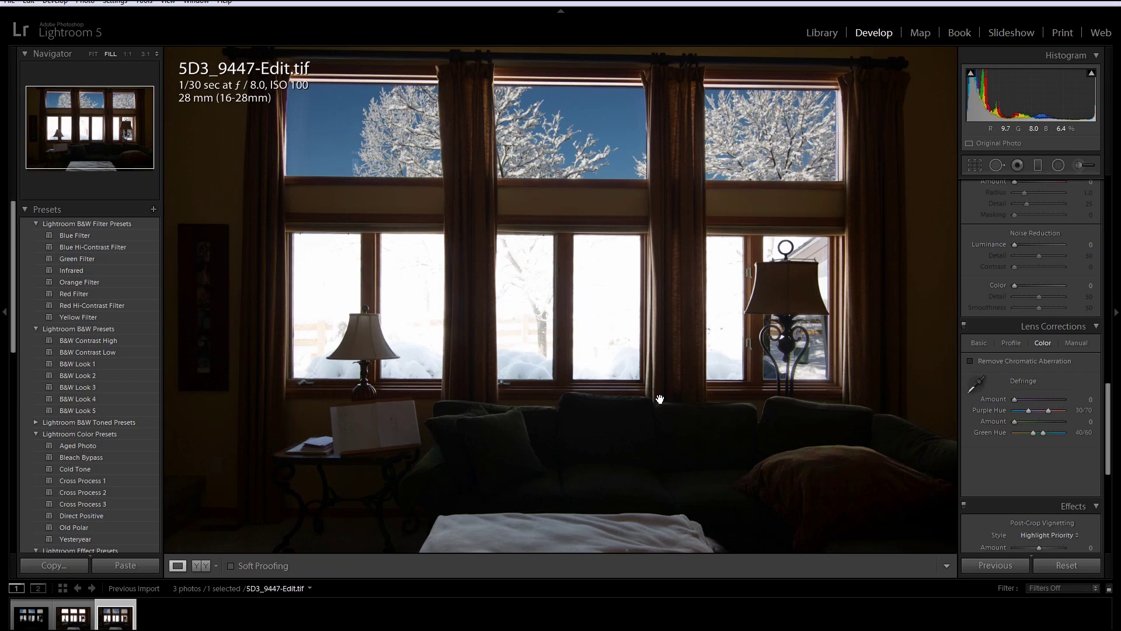
click(792, 362)
drag(805, 418, 581, 413)
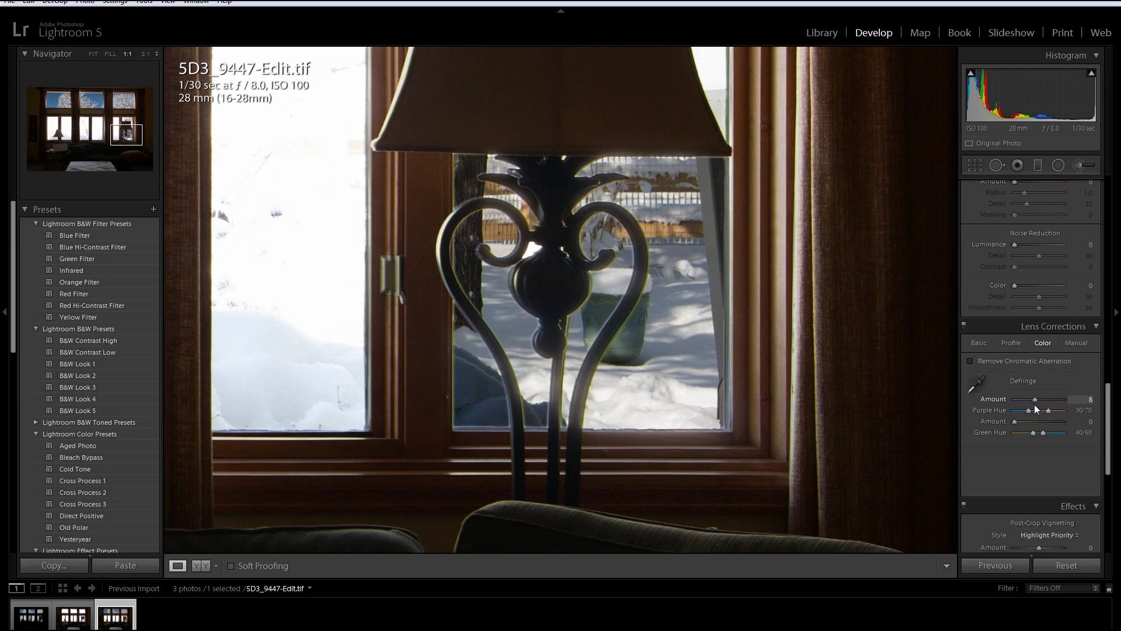
drag(1031, 404, 1027, 405)
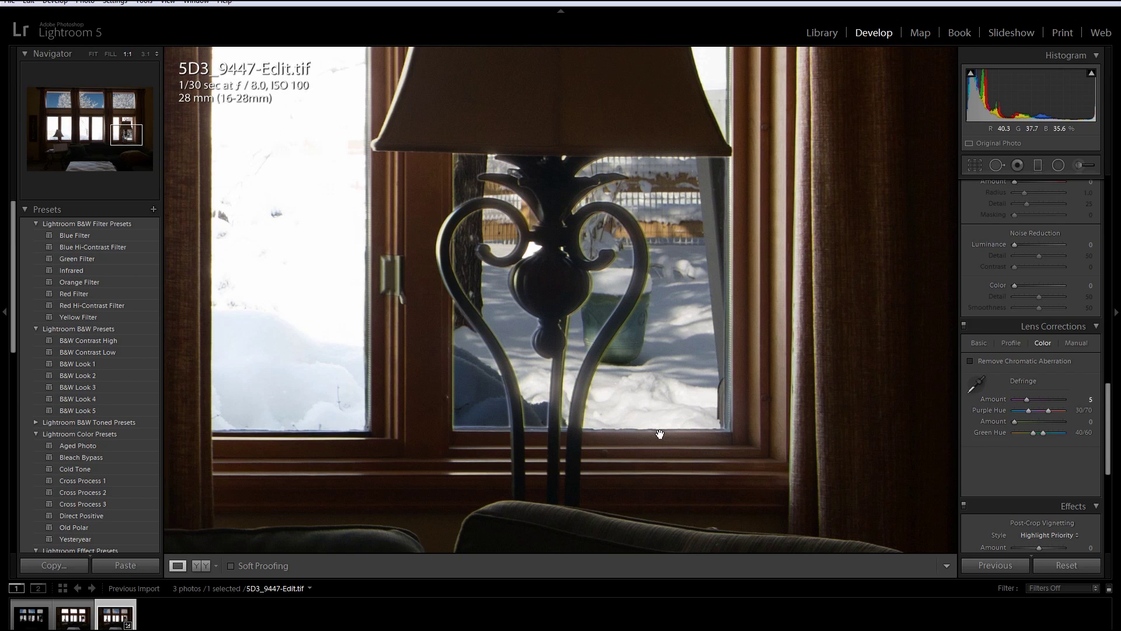
click(755, 391)
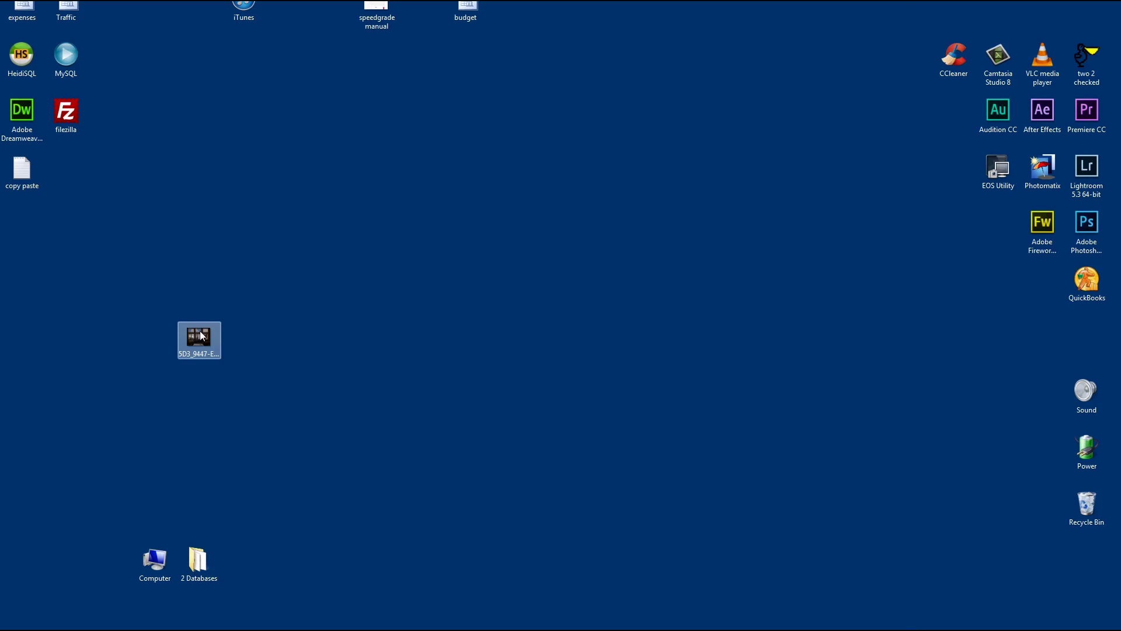
Open the 5D3_9447 image file from the desktop to view the finished blend, and close the viewer.
double_click(200, 336)
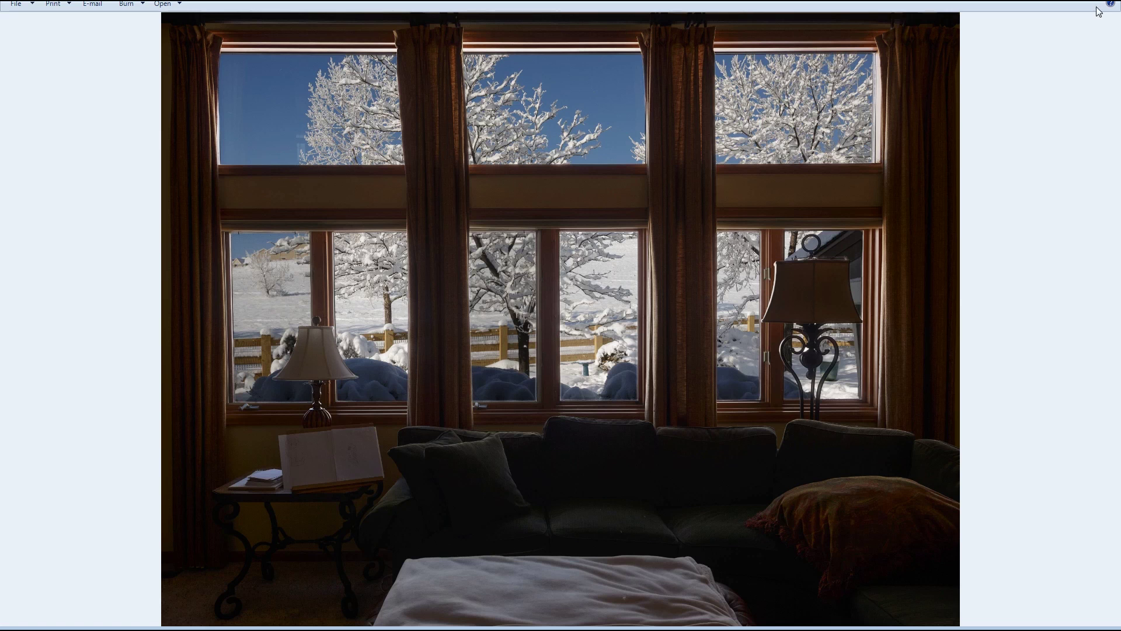
key(alt+F4)
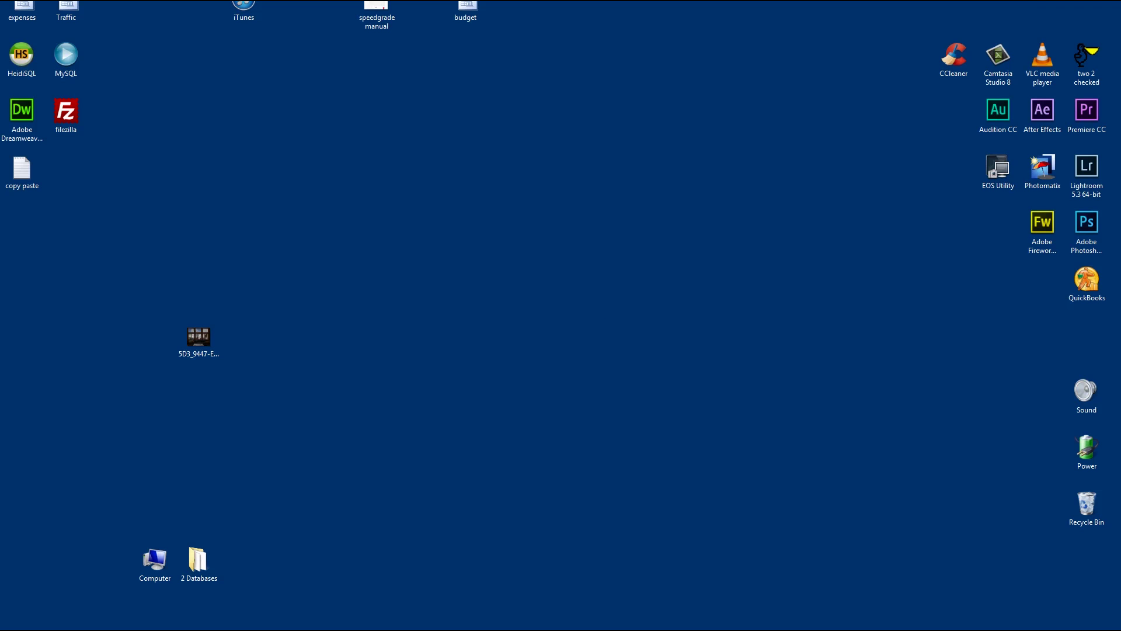